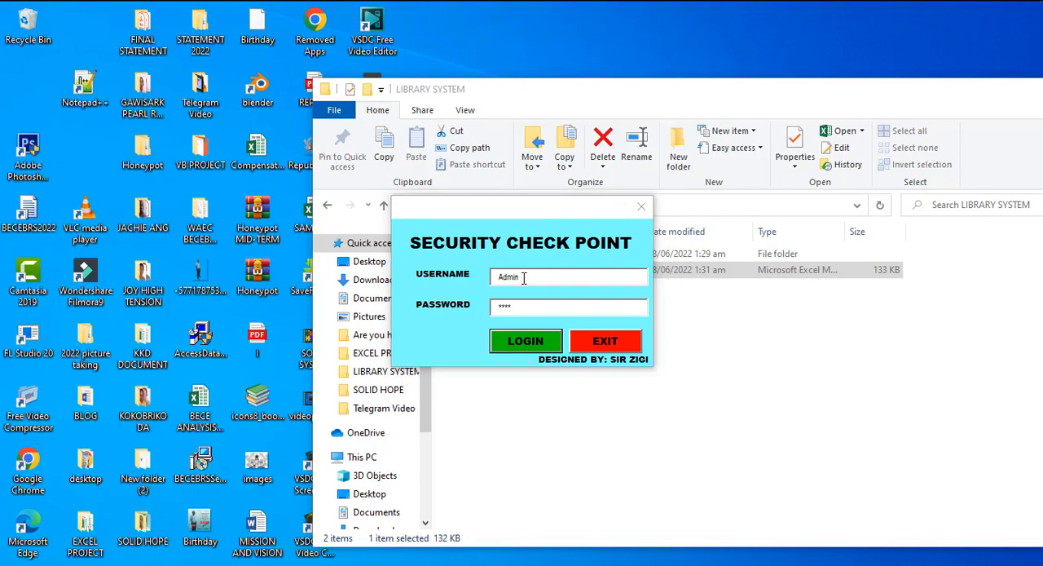
# Log in to the library system and add a book section with ID S1 and name MATHS
pyautogui.click(525, 341)
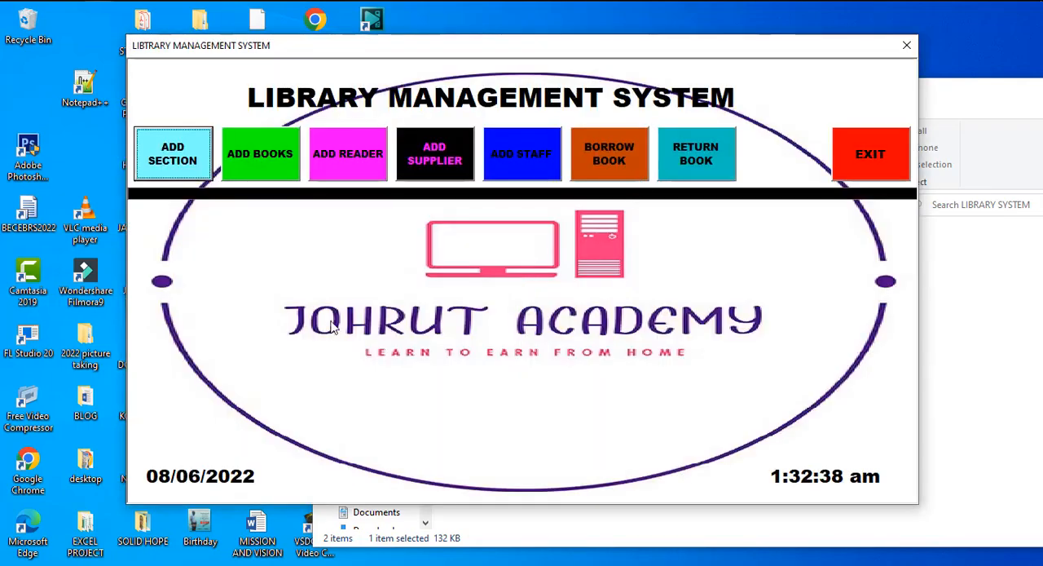
pyautogui.click(183, 163)
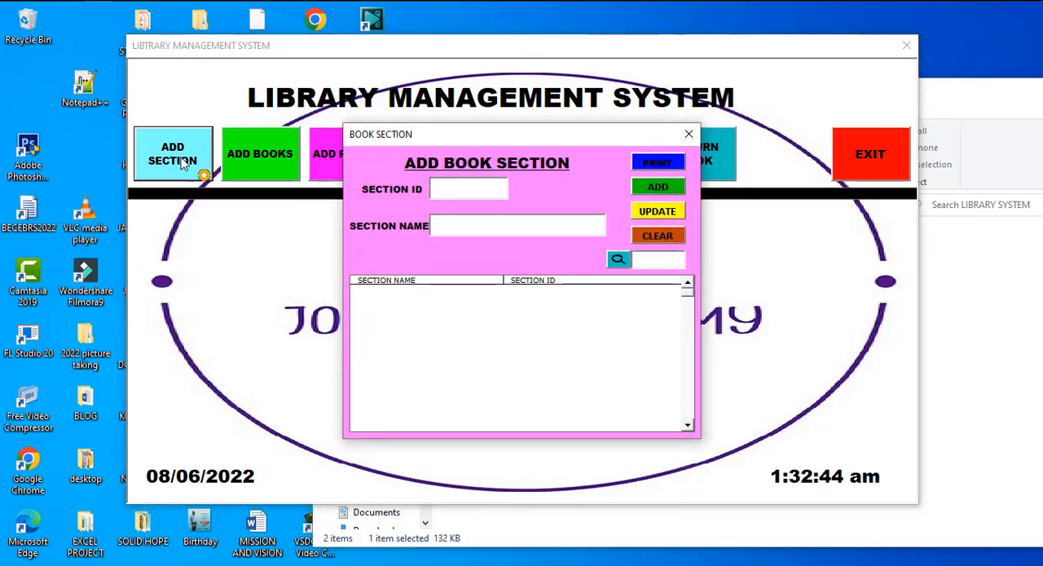
pyautogui.write('S1')
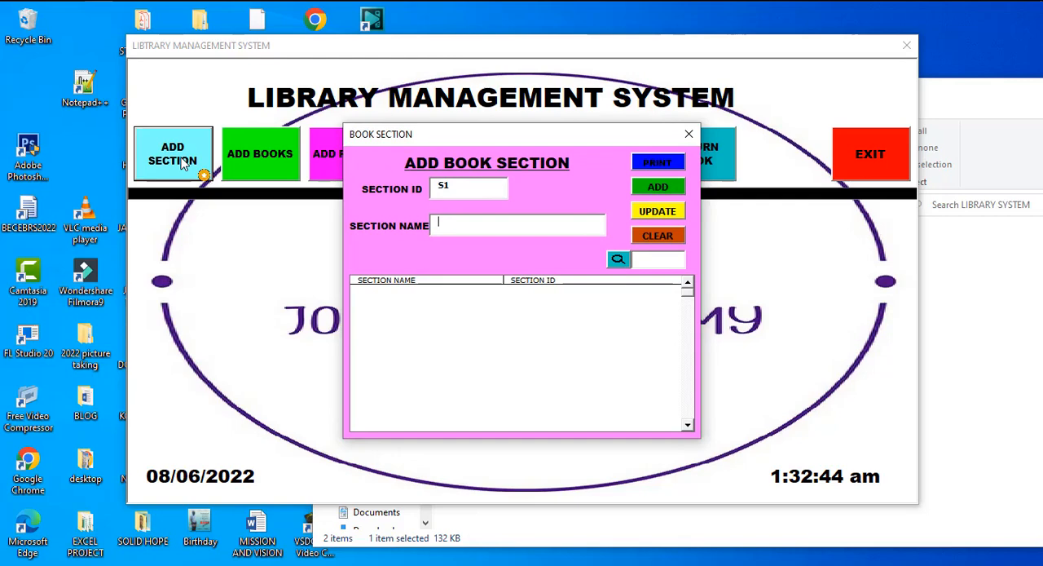
pyautogui.write('MATHS')
pyautogui.click(649, 191)
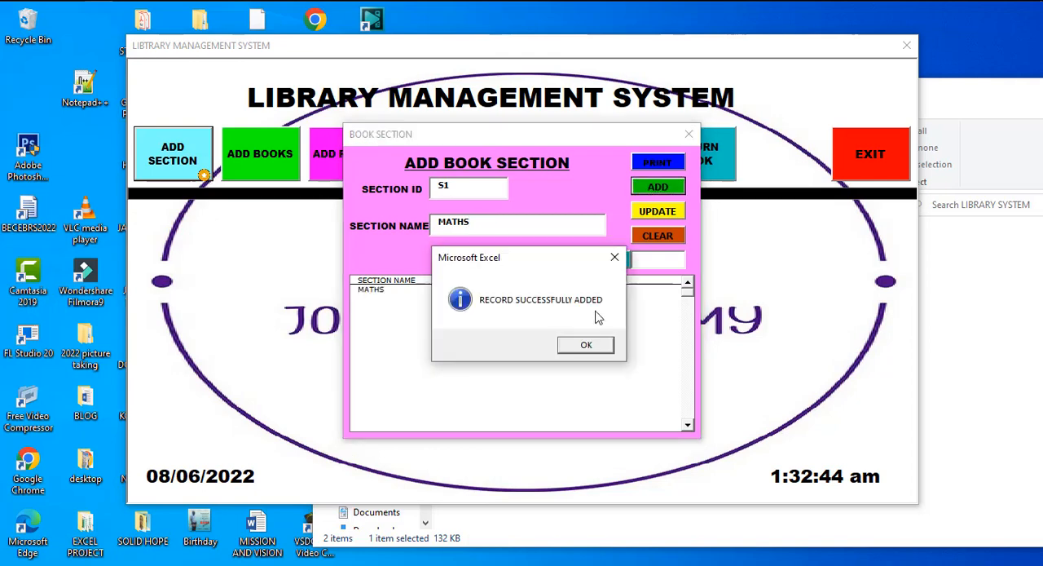
pyautogui.click(579, 347)
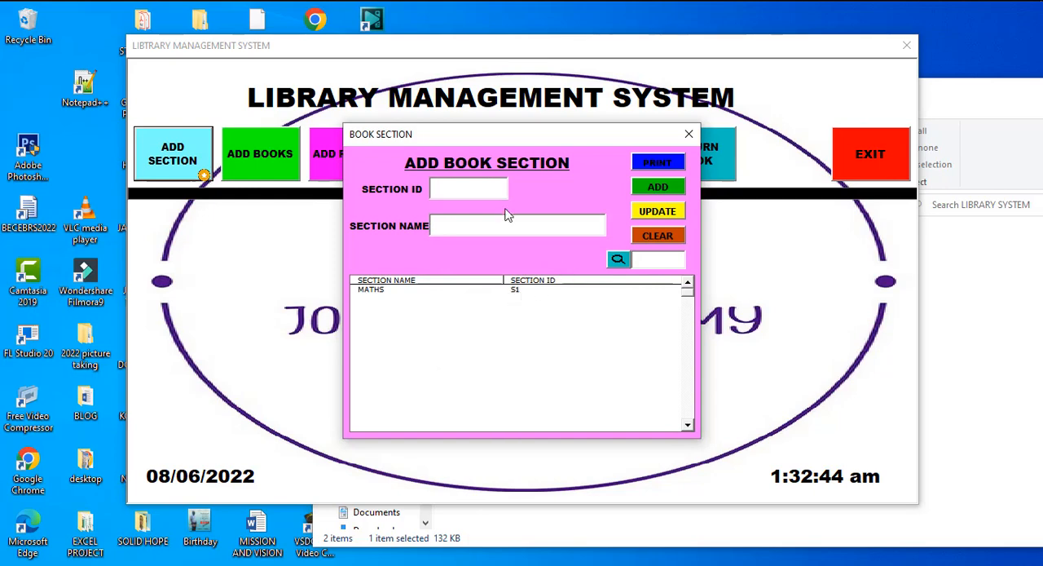
# Add a second book section with ID S2 and name ENGLISH
pyautogui.write('S2')
pyautogui.write('EN')
pyautogui.write('GLISH')
pyautogui.click(651, 188)
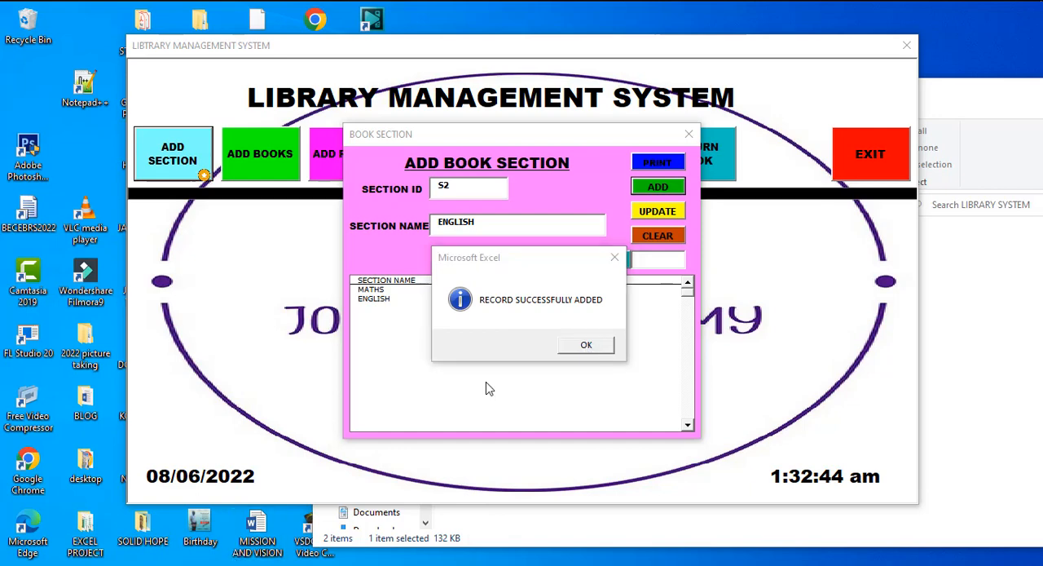
pyautogui.click(596, 349)
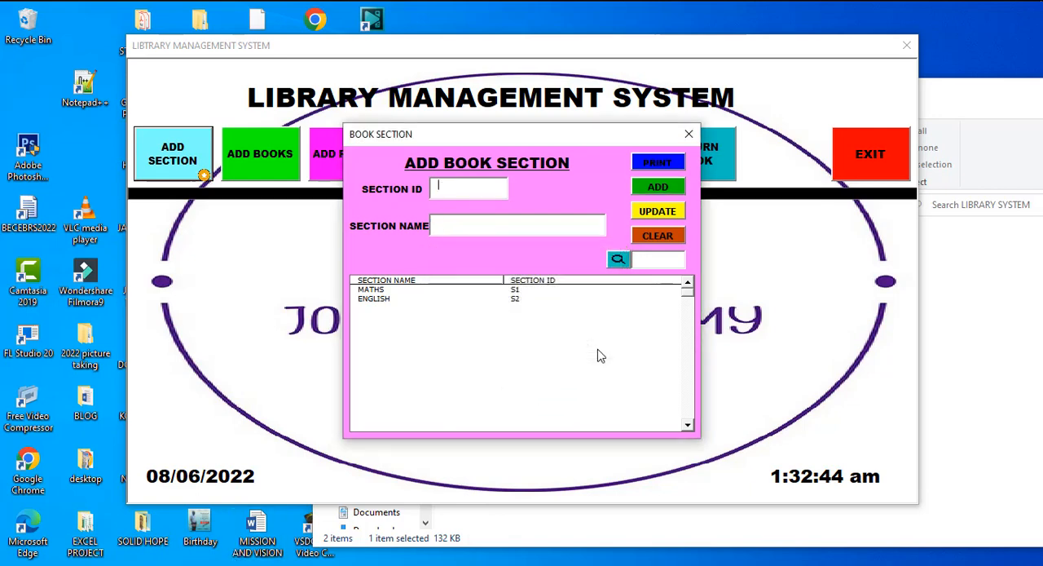
# Update the name of section S2 to ENGLISH LANGUAGE
pyautogui.click(410, 301)
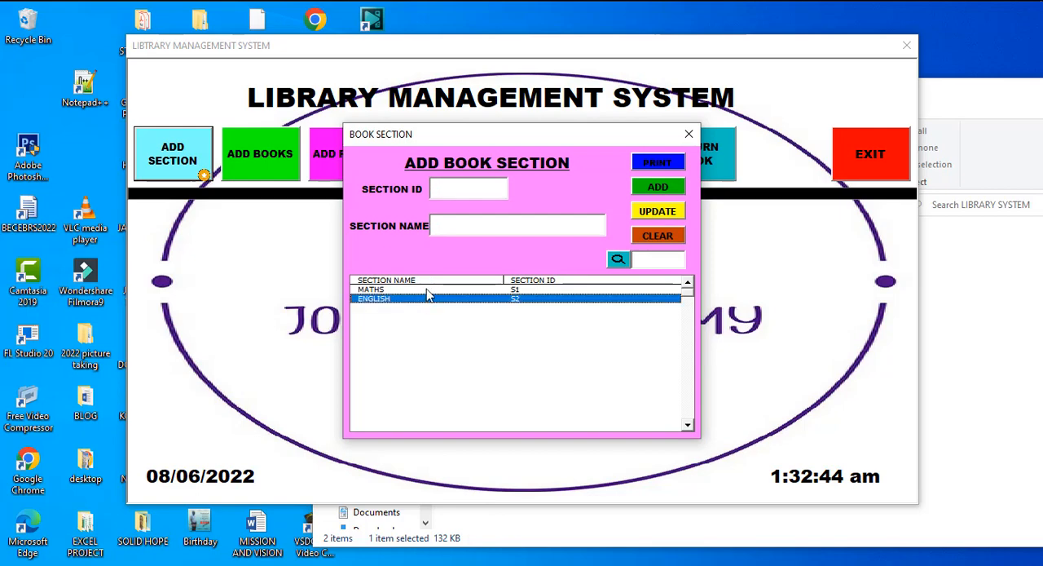
pyautogui.click(427, 289)
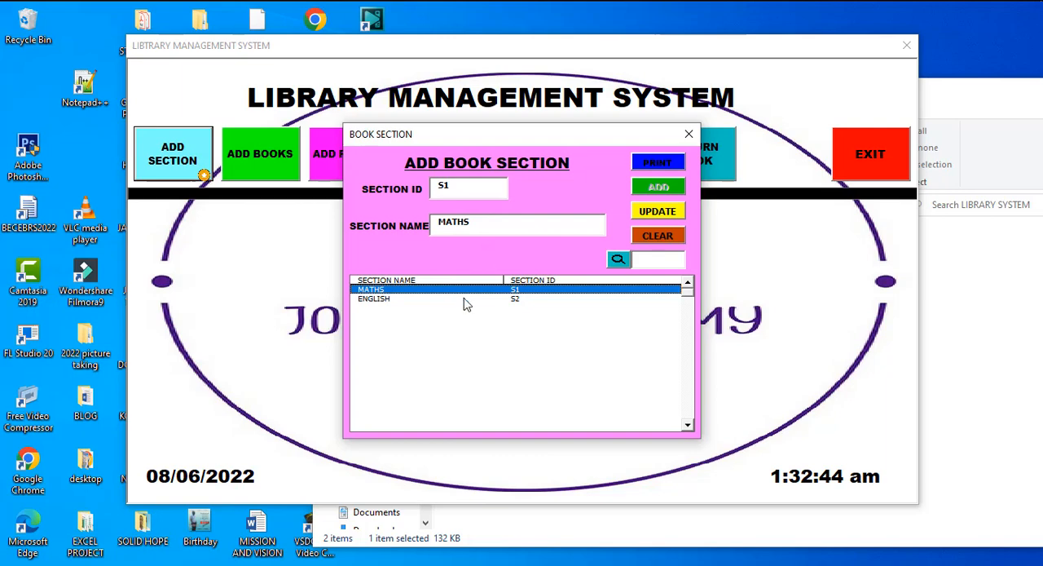
pyautogui.click(466, 300)
pyautogui.click(497, 224)
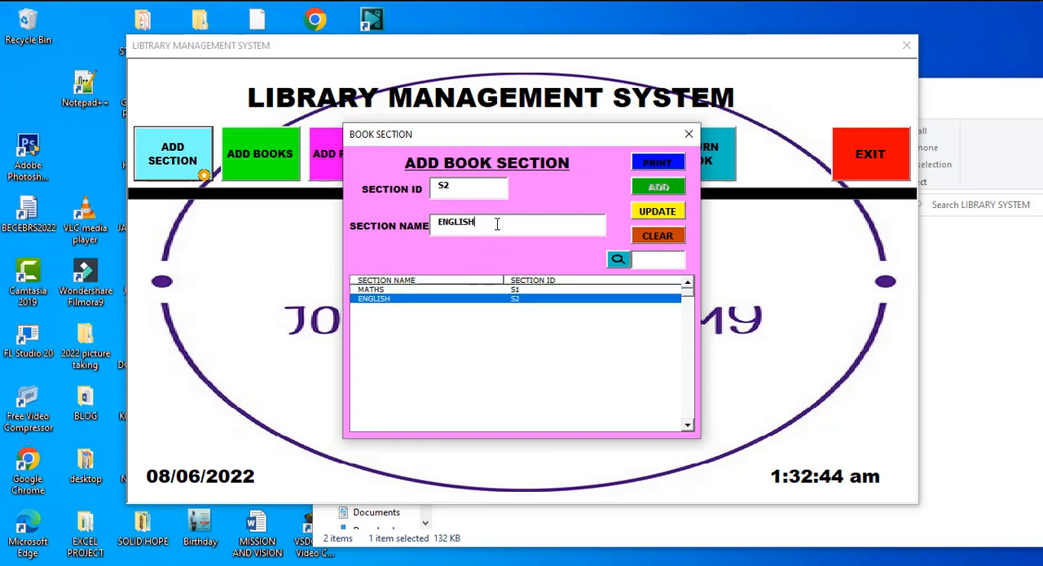
pyautogui.write('LANGUAGE')
pyautogui.click(664, 213)
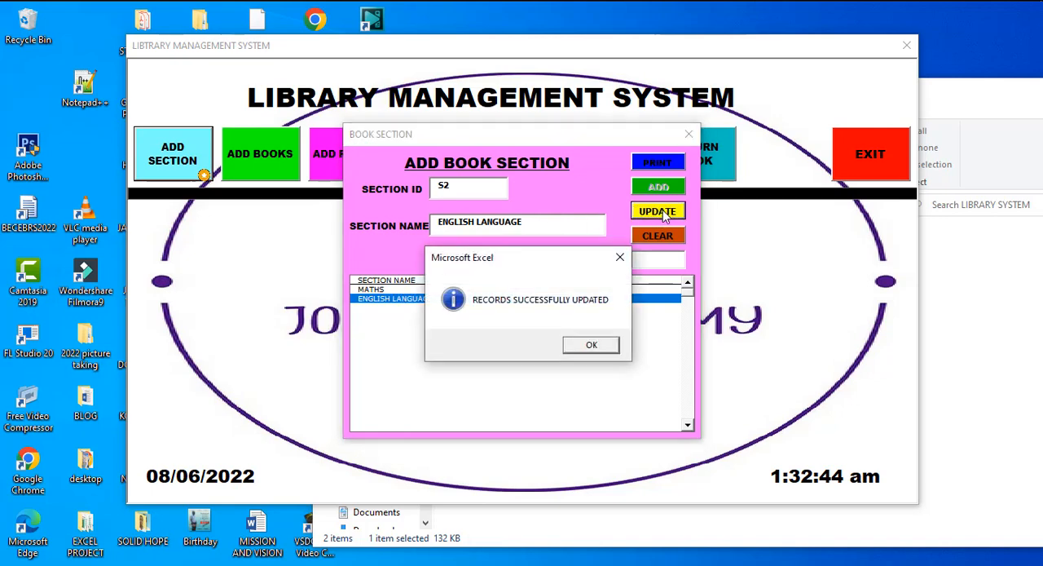
pyautogui.press('Return')
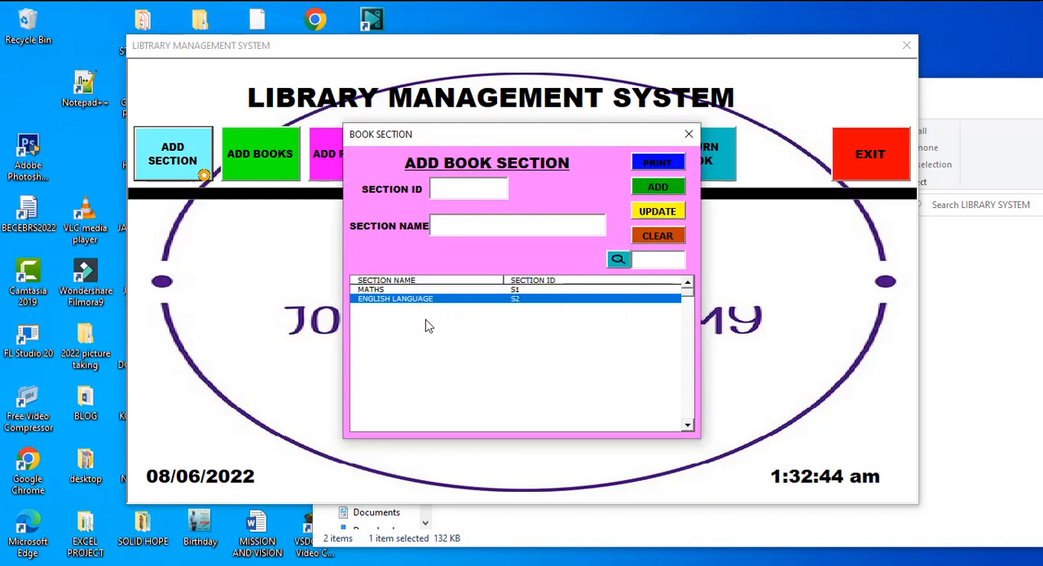
# Load the MATHS section and clear the fields, search for section S1, and close the section form
pyautogui.click(514, 290)
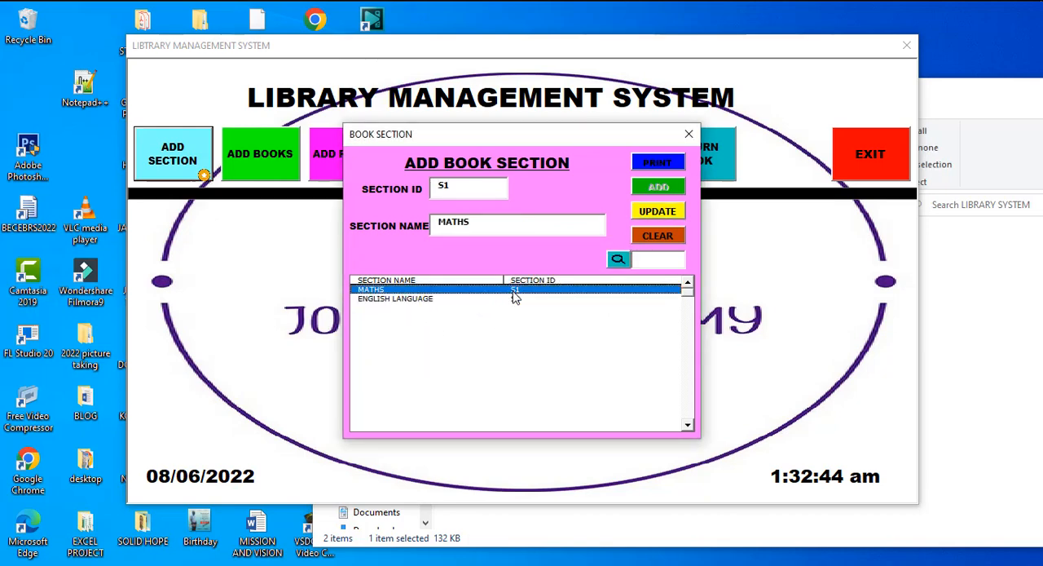
pyautogui.click(668, 237)
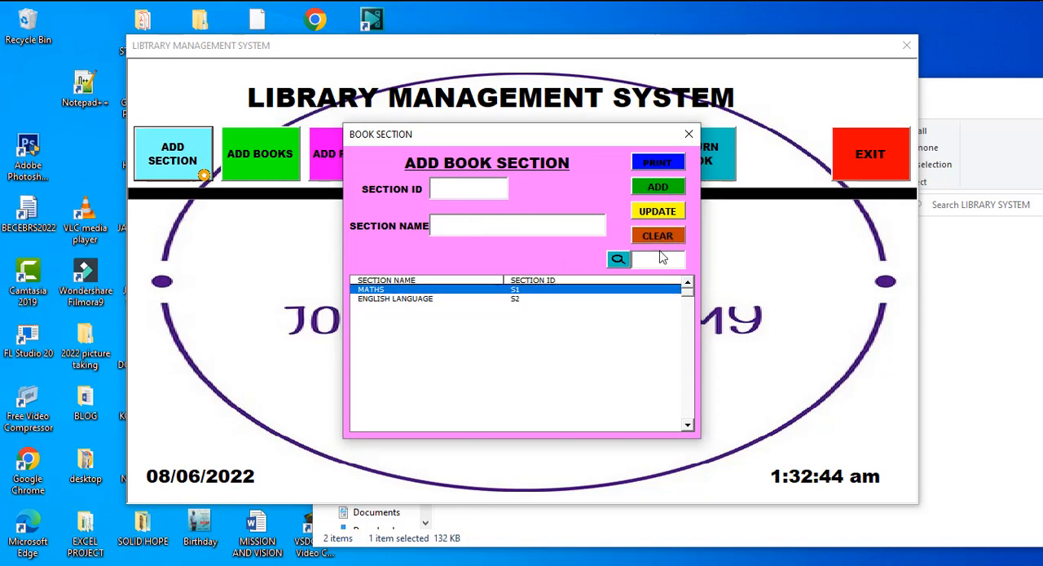
pyautogui.click(659, 263)
pyautogui.write('S1')
pyautogui.click(618, 259)
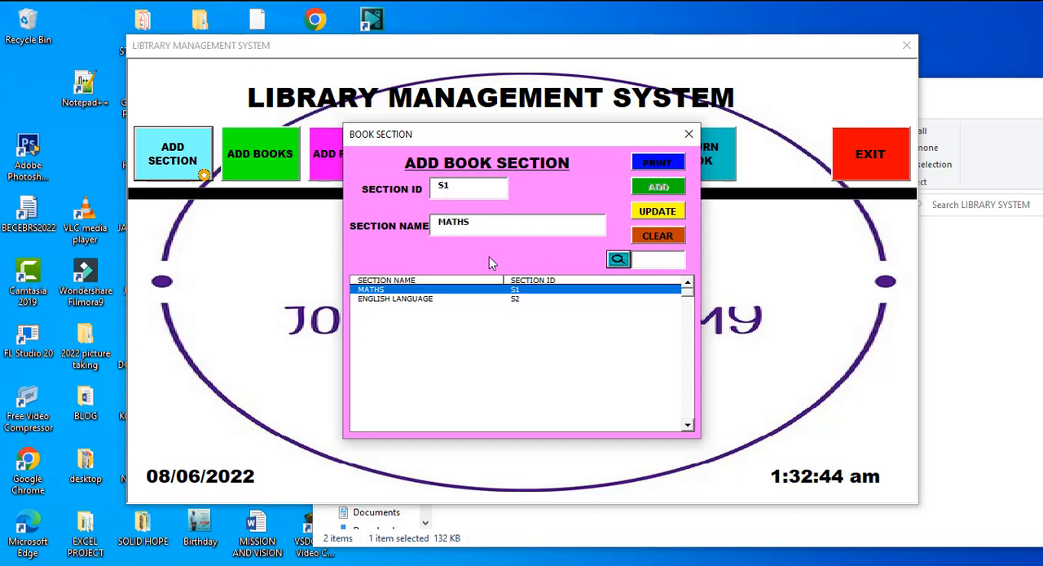
pyautogui.click(689, 134)
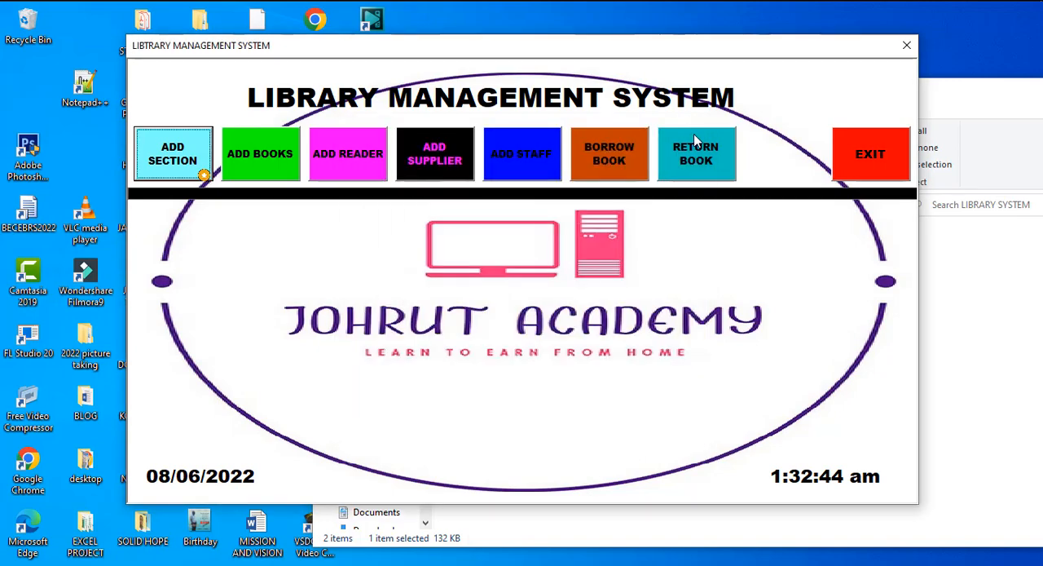
# Start a new book record with book ID BK1 and title MY LIFE IS PARTNER
pyautogui.click(278, 163)
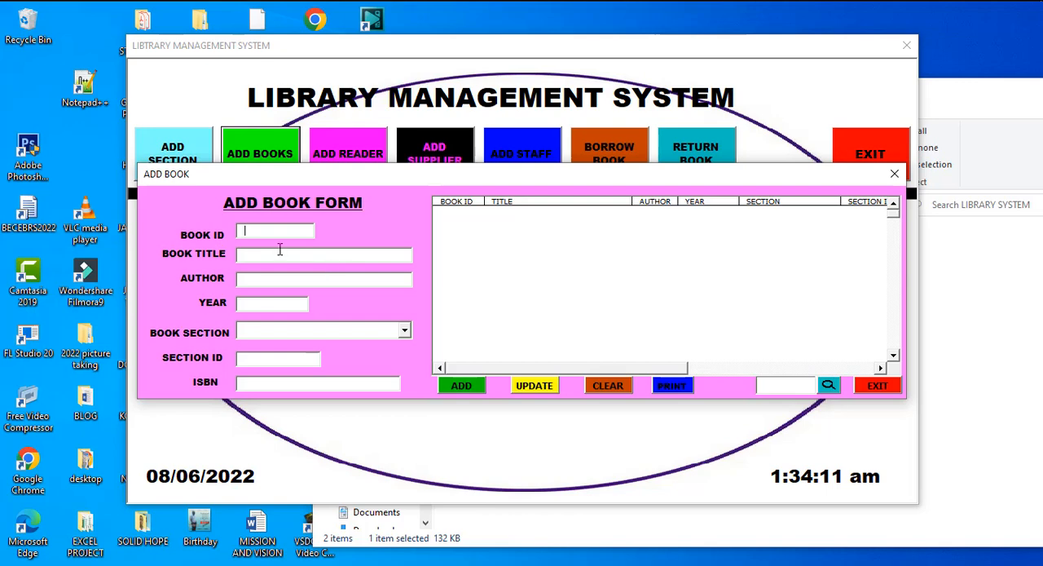
pyautogui.write('BK1')
pyautogui.click(274, 256)
pyautogui.write('MY LI')
pyautogui.write('FE I')
pyautogui.write('S GOOD')
pyautogui.press('BackSpace')
pyautogui.press('BackSpace')
pyautogui.press('BackSpace')
pyautogui.press('BackSpace')
pyautogui.write('PA')
pyautogui.write('RTNER')
# Enter the author's title and full name for the new book
pyautogui.write('M')
pyautogui.press('BackSpace')
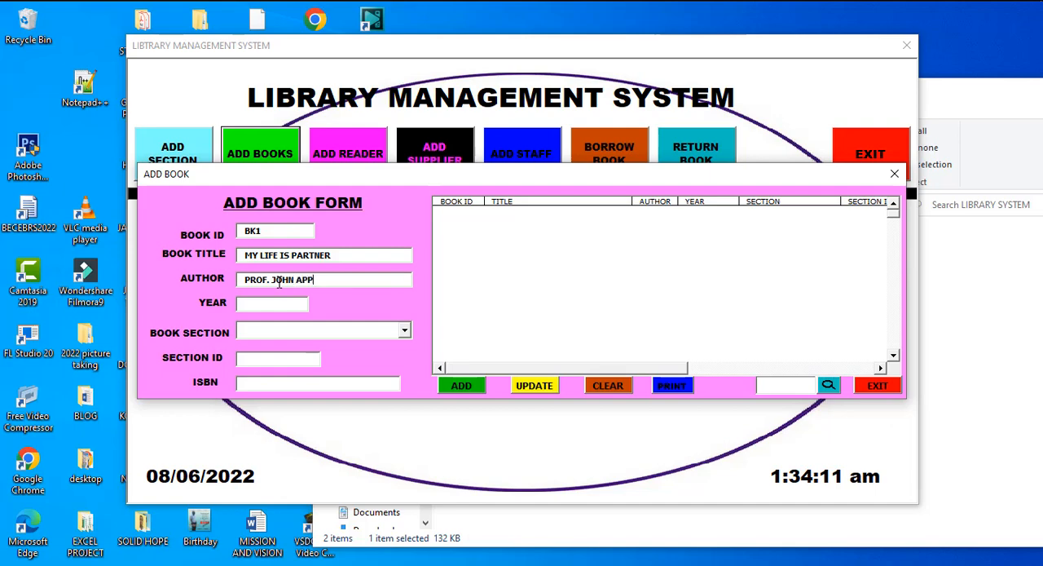
# Set the book's year to 1990 and its book section to ENGLISH LANGUAGE
pyautogui.click(261, 304)
pyautogui.write('1990')
pyautogui.click(404, 332)
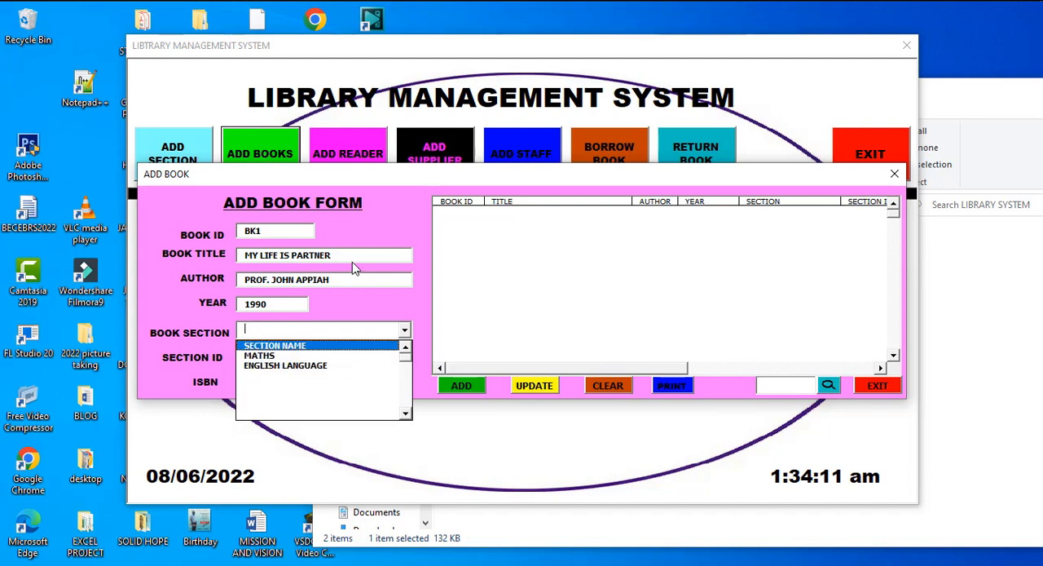
pyautogui.click(315, 367)
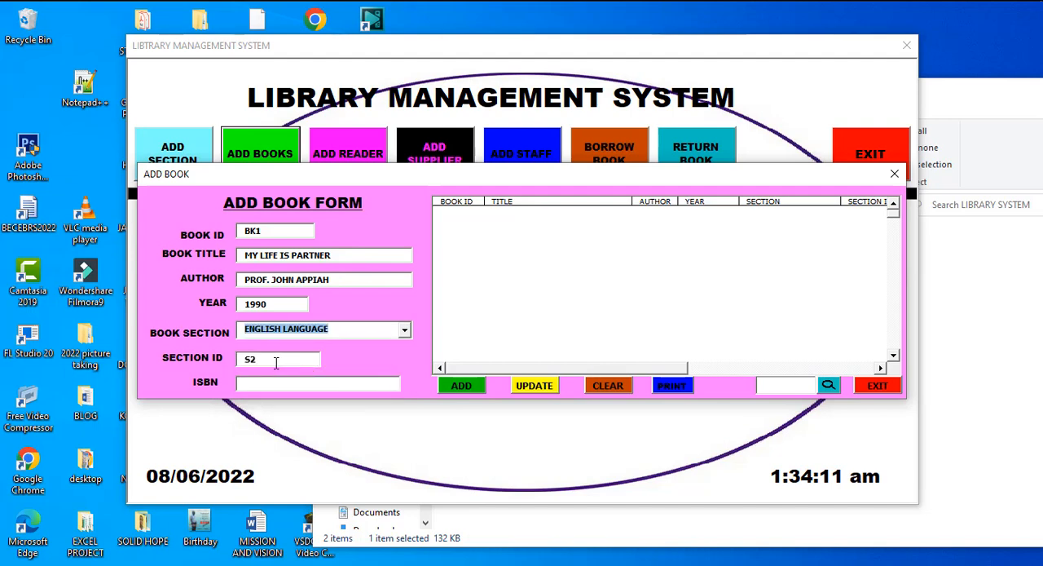
# Clear the book's section ID, then switch the book section to MATHS and back to ENGLISH LANGUAGE
pyautogui.click(276, 363)
pyautogui.press('BackSpace')
pyautogui.press('BackSpace')
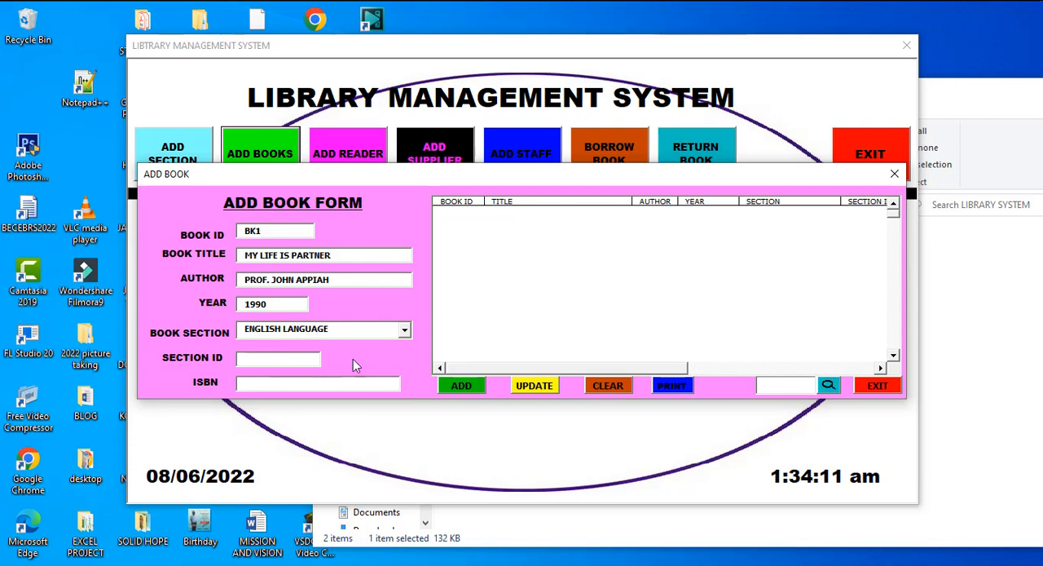
pyautogui.click(404, 331)
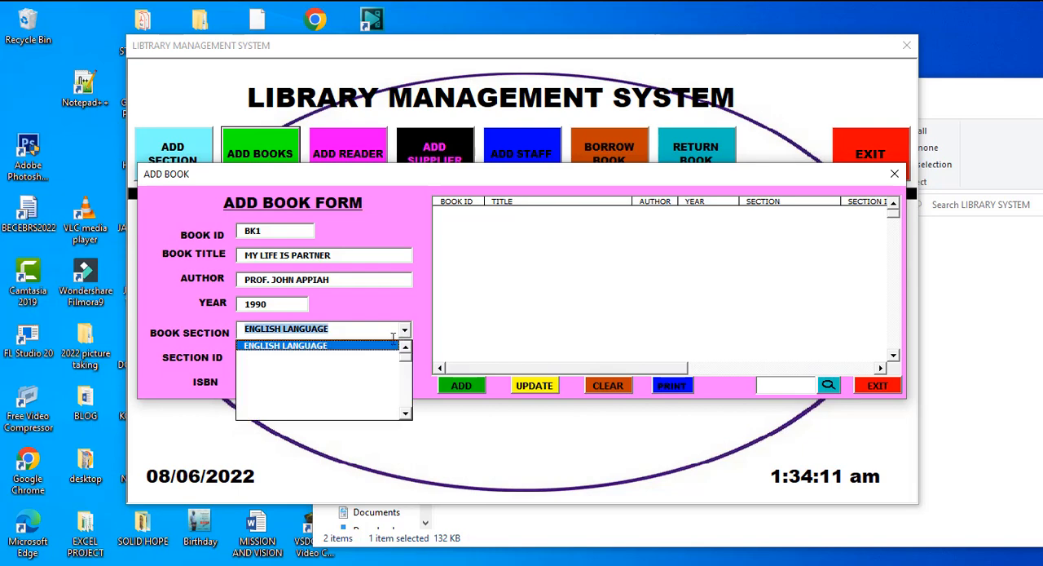
pyautogui.click(385, 345)
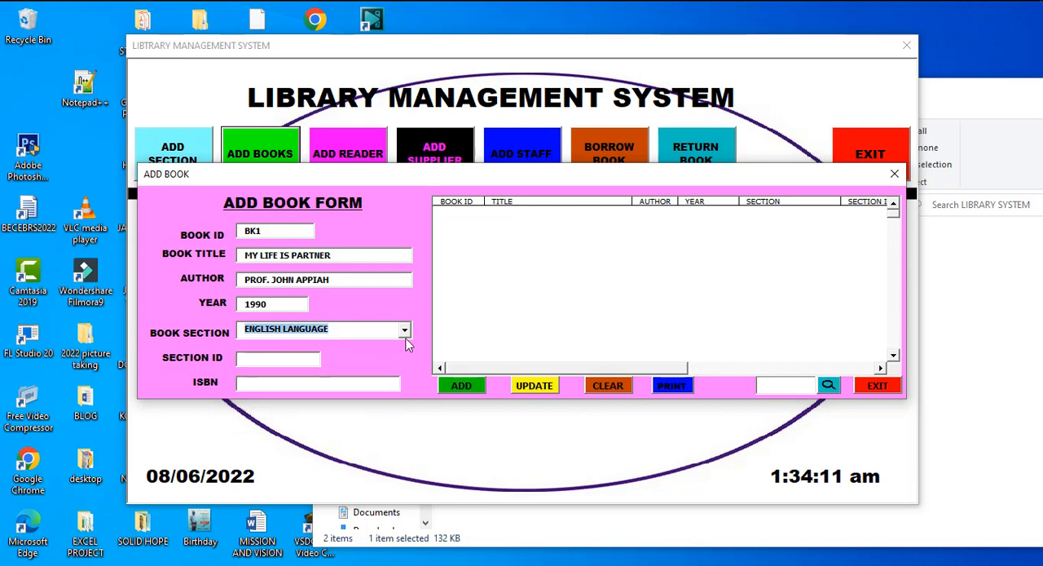
pyautogui.click(405, 333)
pyautogui.click(406, 348)
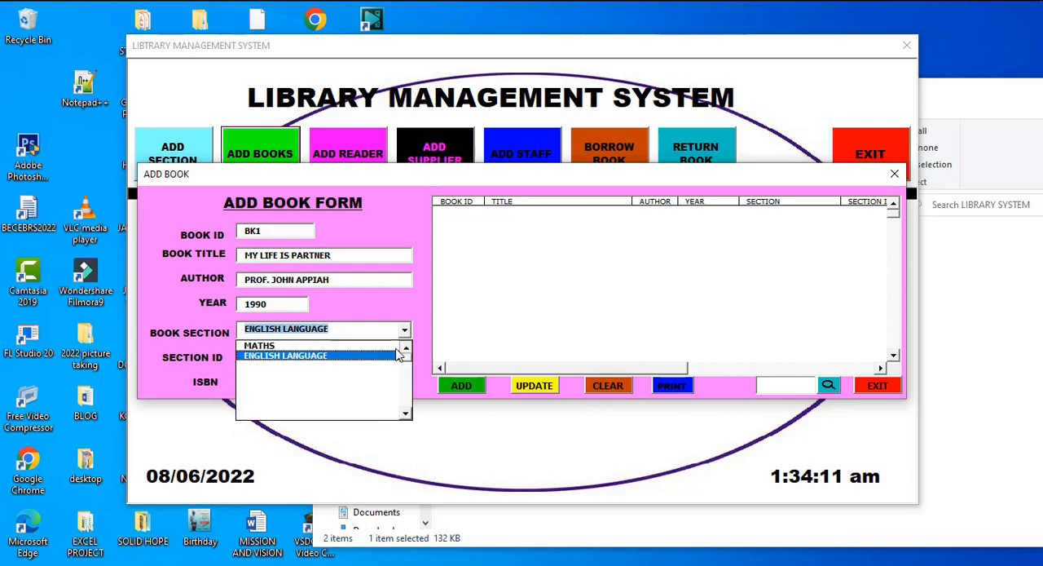
pyautogui.click(394, 346)
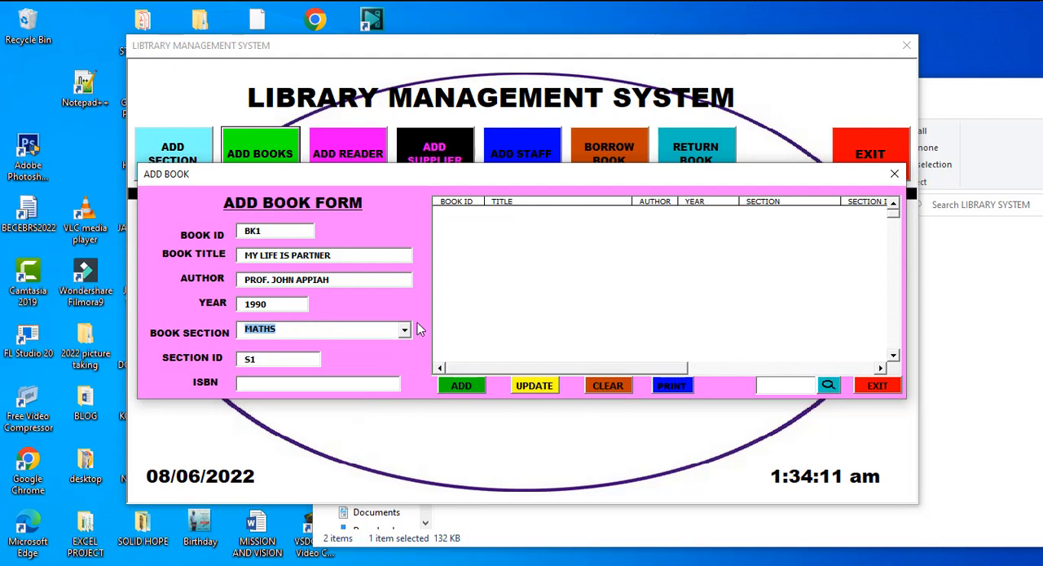
pyautogui.click(405, 329)
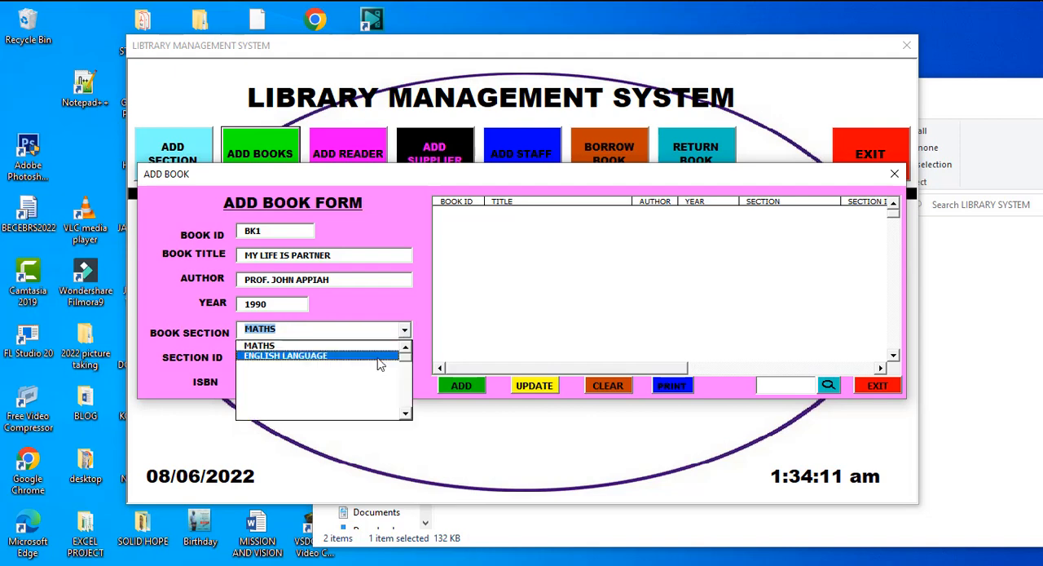
pyautogui.click(376, 356)
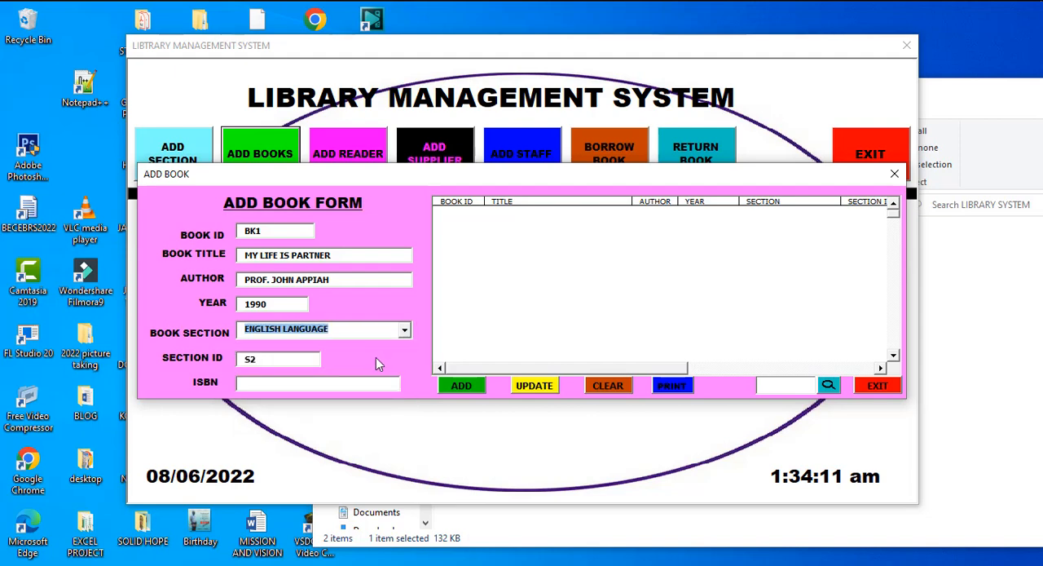
pyautogui.click(277, 389)
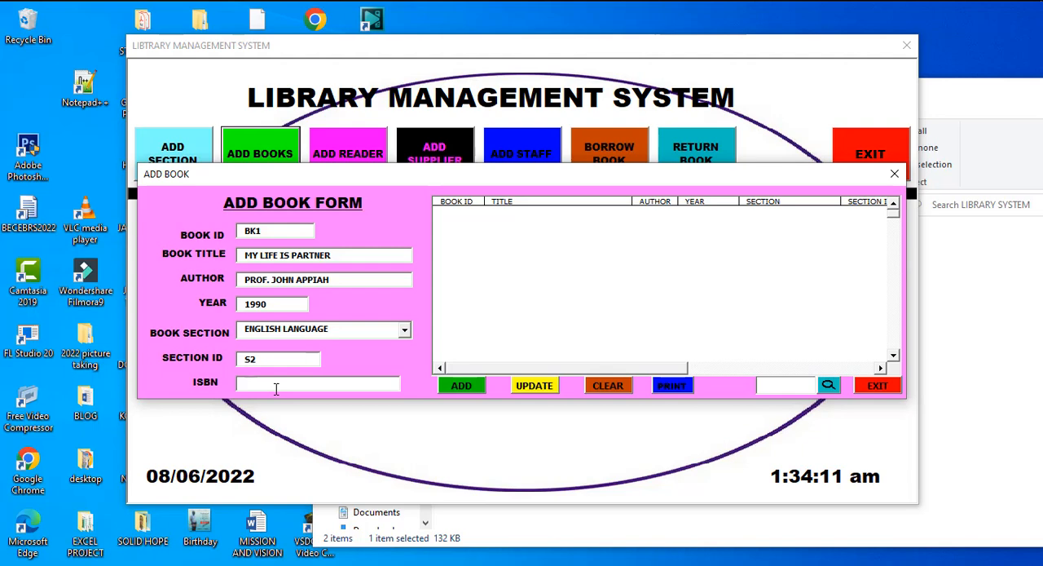
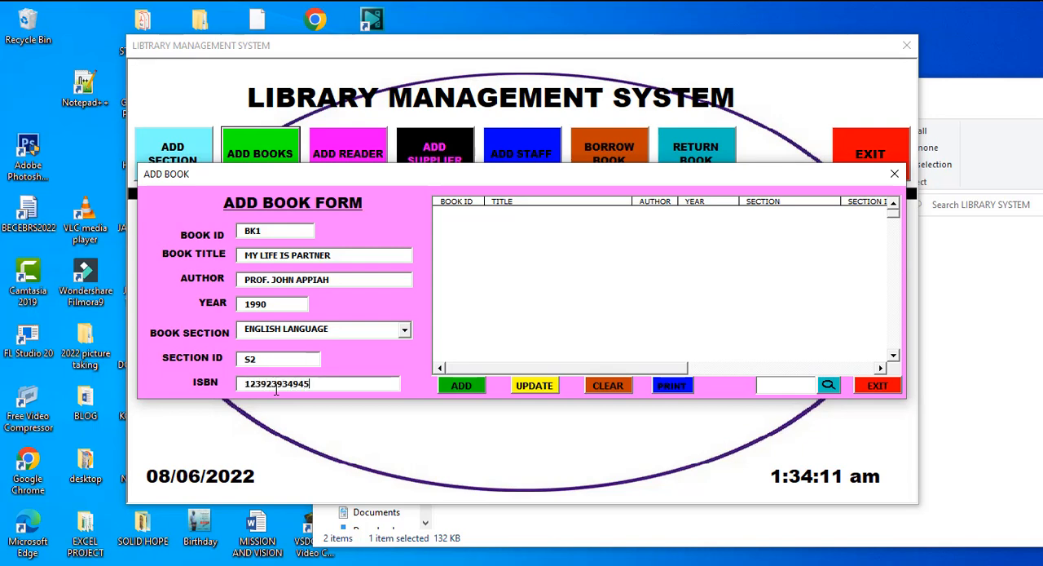
pyautogui.click(459, 388)
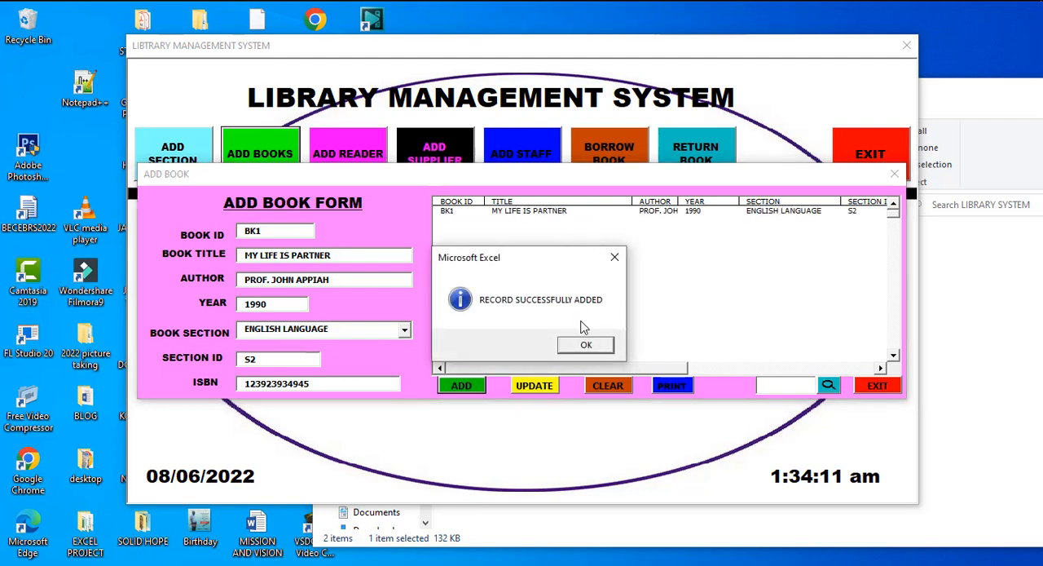
pyautogui.click(587, 348)
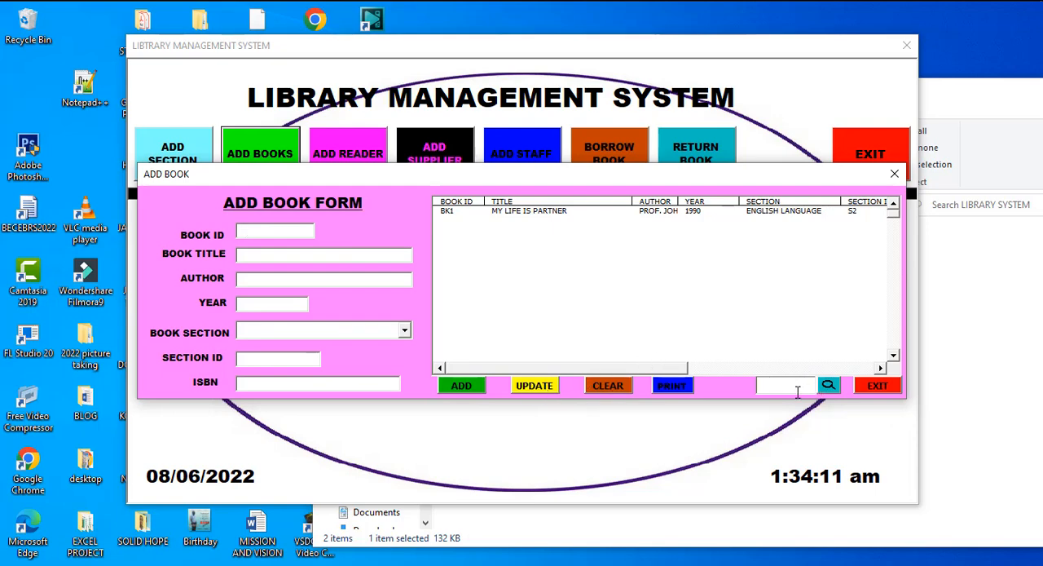
# Search for book BK1 and print the book list as a PDF, closing the PDF after viewing
pyautogui.write('BK1')
pyautogui.click(829, 386)
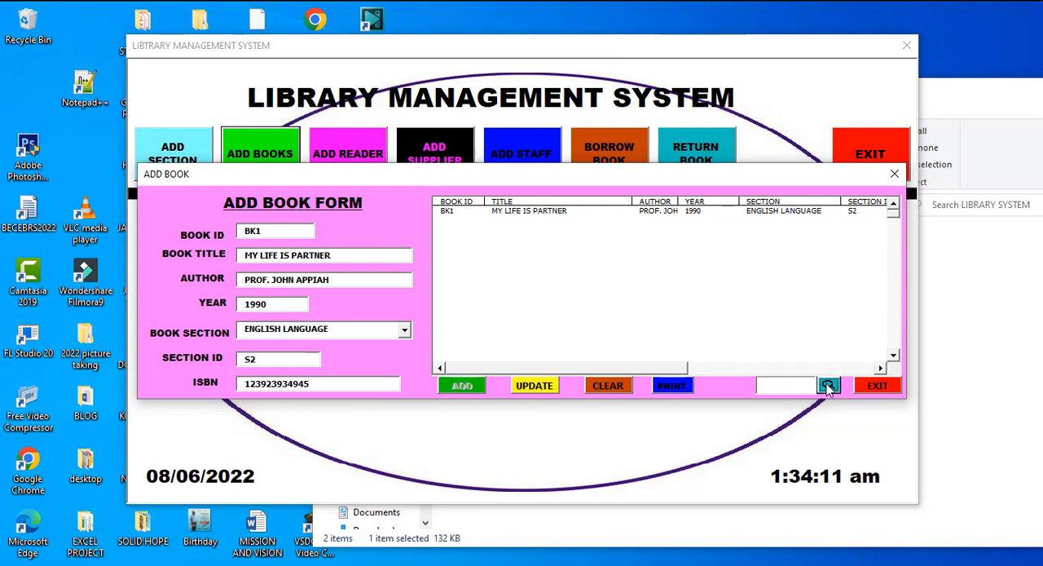
pyautogui.click(673, 388)
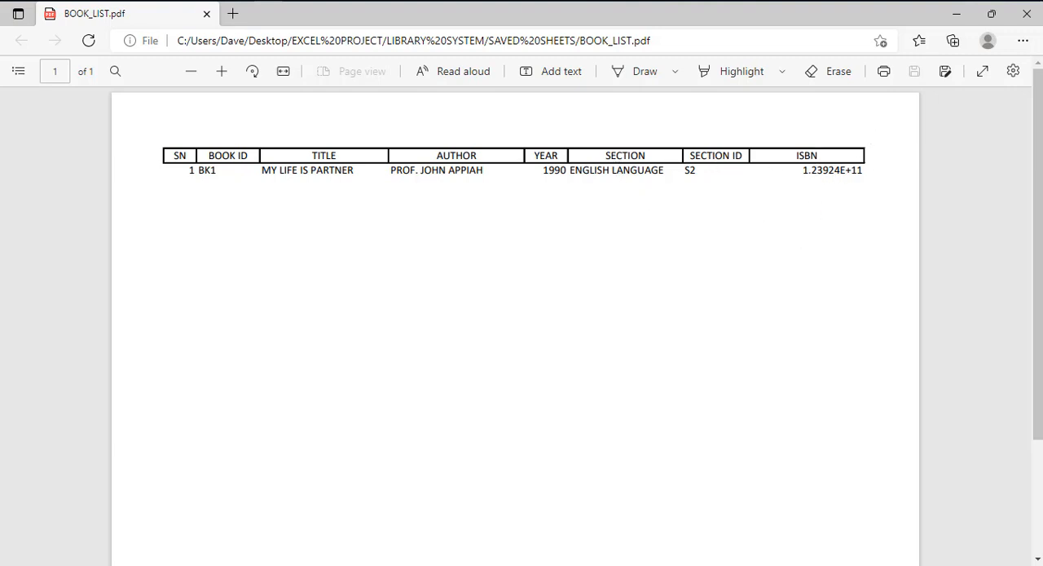
pyautogui.click(1028, 20)
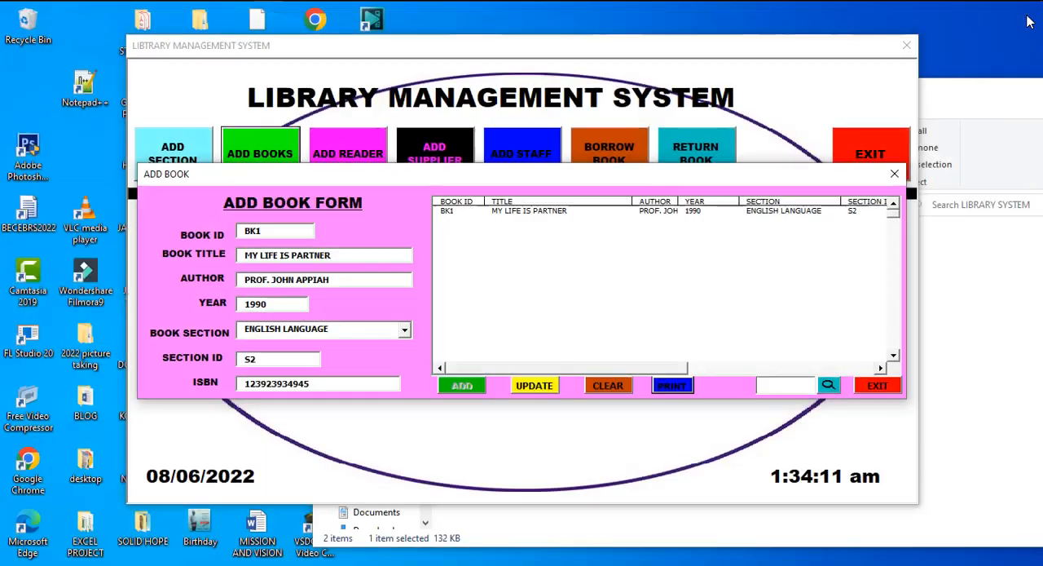
# Exit the book form and open the form for adding readers
pyautogui.click(874, 388)
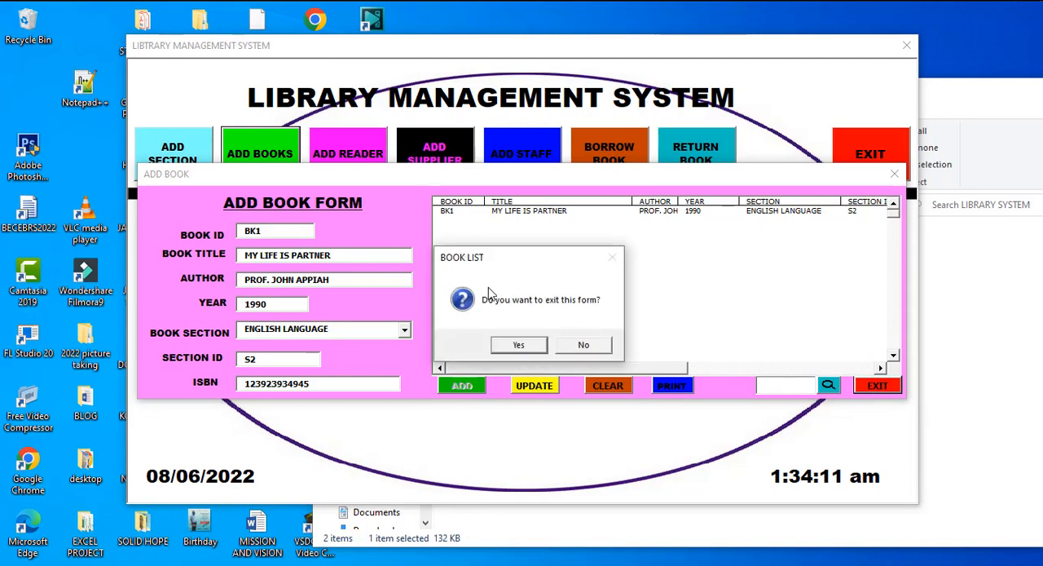
pyautogui.click(522, 345)
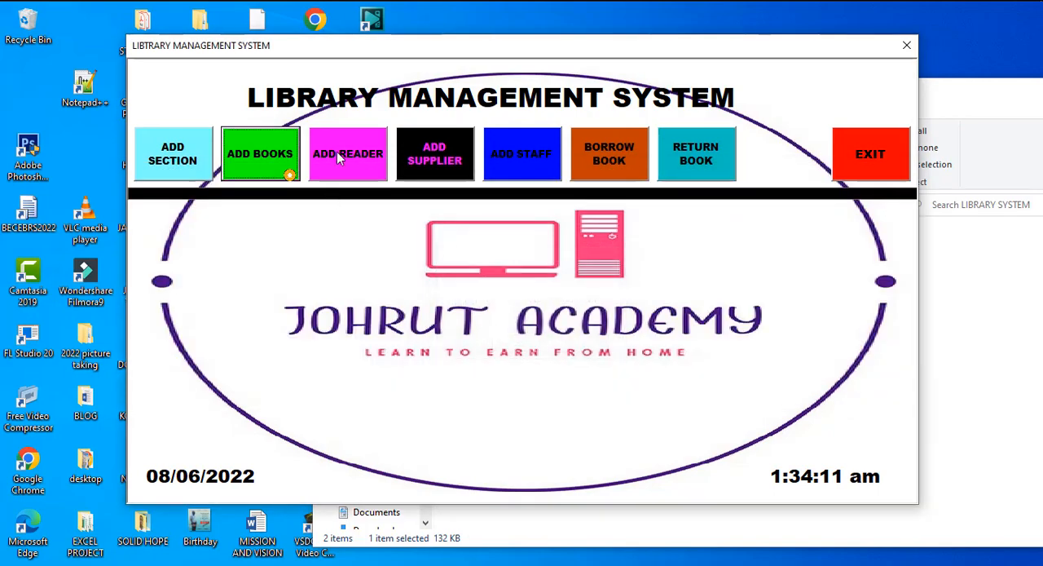
pyautogui.click(339, 155)
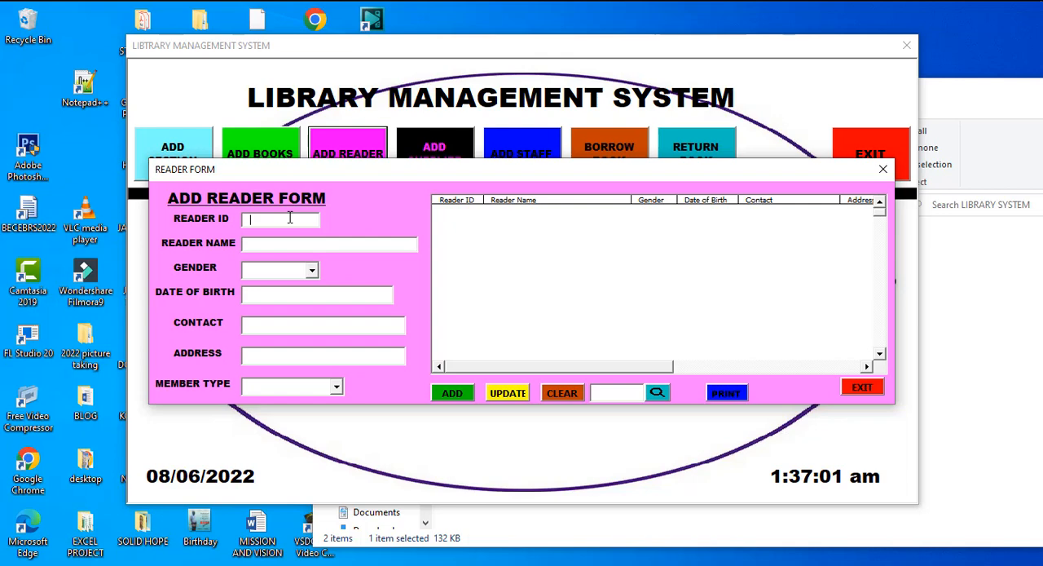
# Enter reader ID R1 and the reader's full name in the reader form
pyautogui.write('R')
pyautogui.write('1')
# Set the reader's gender to MALE and enter the reader's date of birth
pyautogui.click(313, 270)
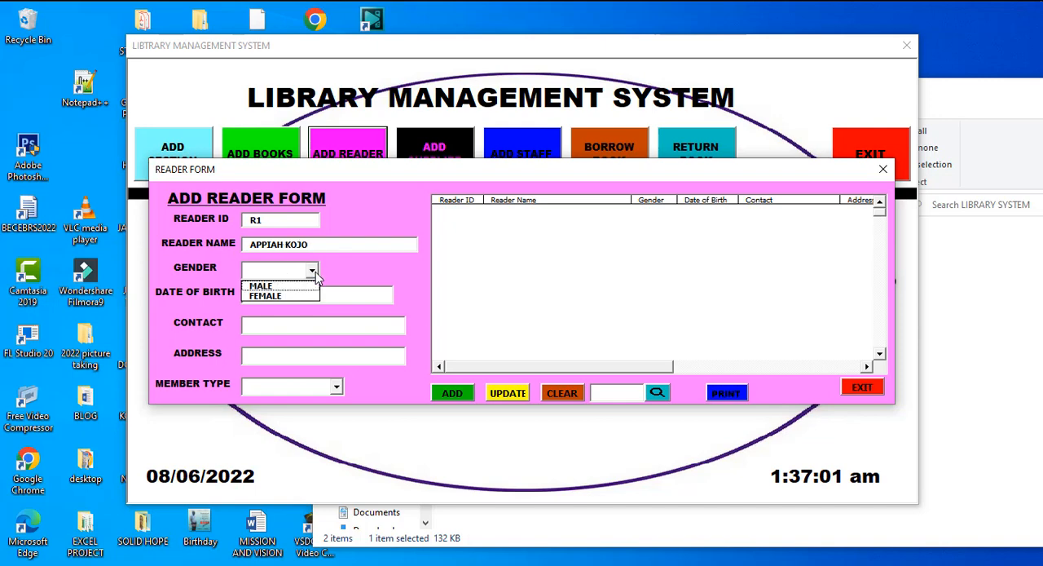
pyautogui.click(305, 286)
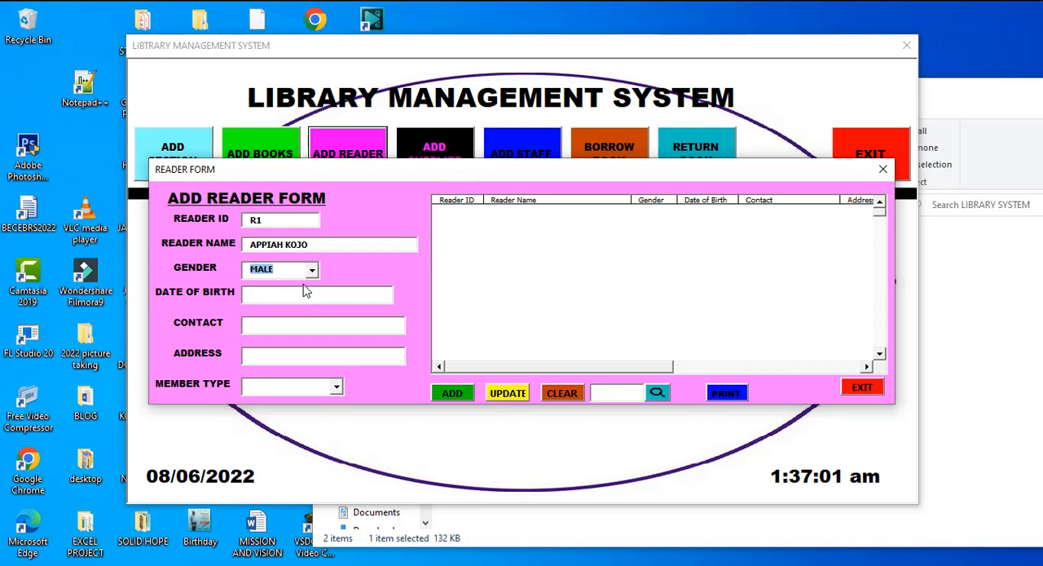
pyautogui.click(305, 294)
pyautogui.write('23/2/2009')
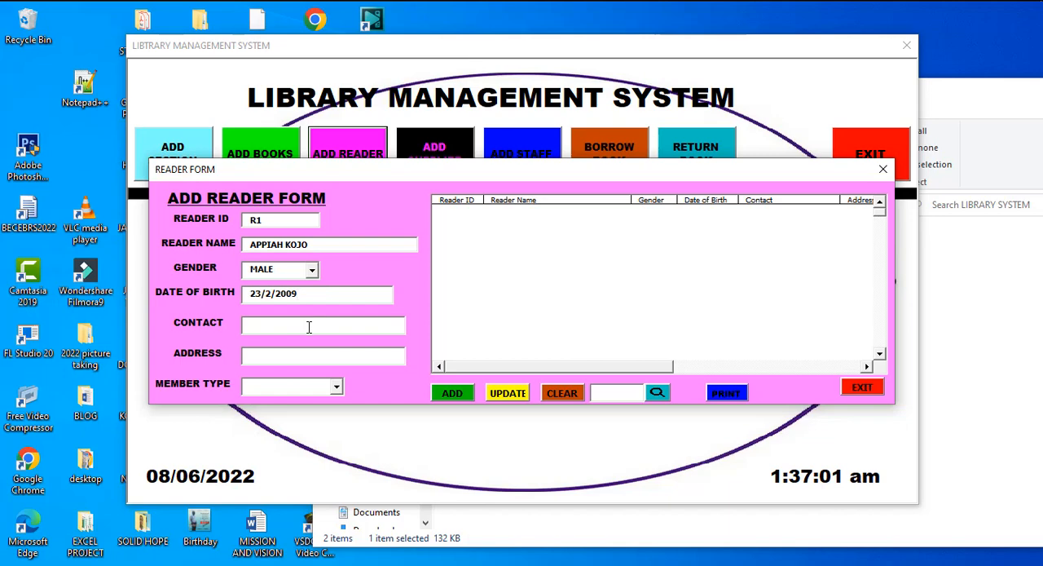
# Fill in the reader's contact number and address
pyautogui.click(309, 327)
pyautogui.write('KUMASI')
# Set the member type to READER and add the completed reader record to the list
pyautogui.click(335, 389)
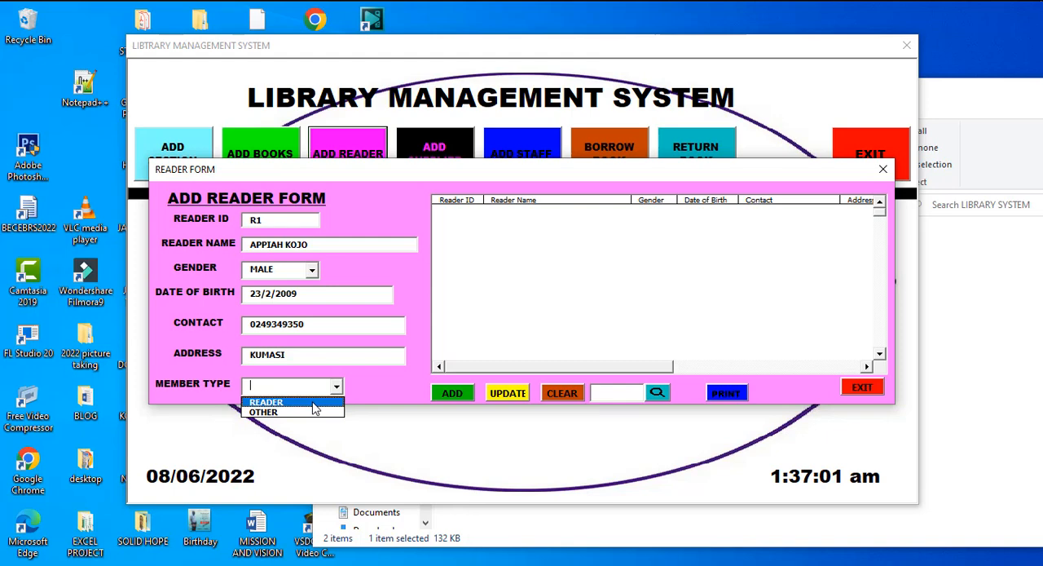
pyautogui.click(314, 404)
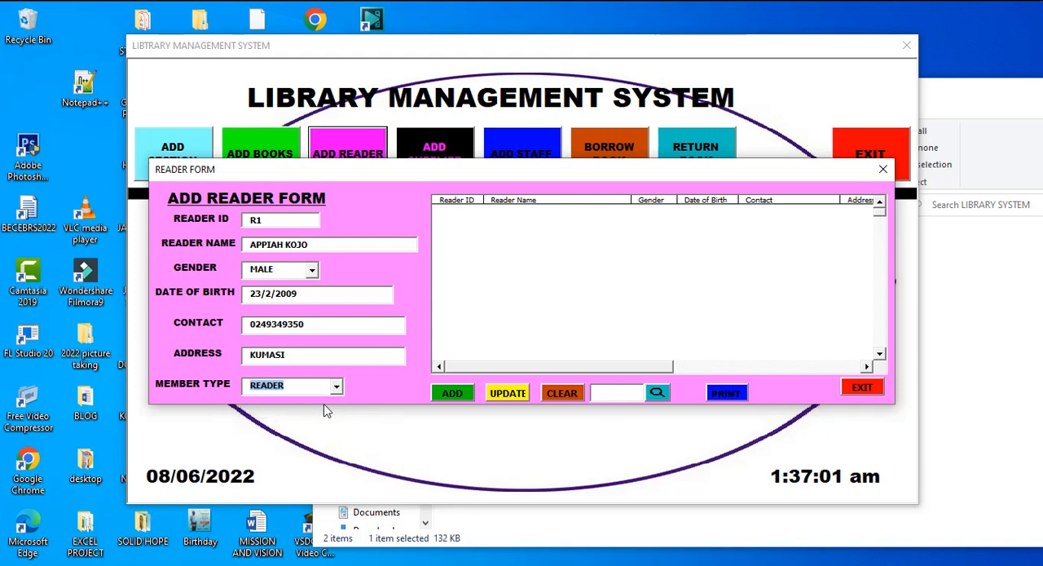
pyautogui.click(453, 394)
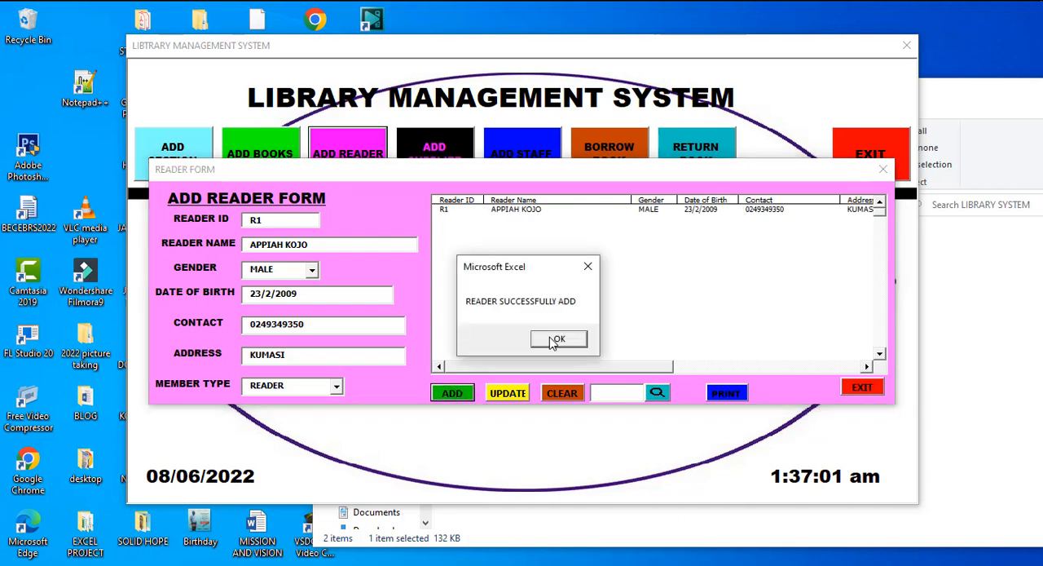
pyautogui.click(552, 340)
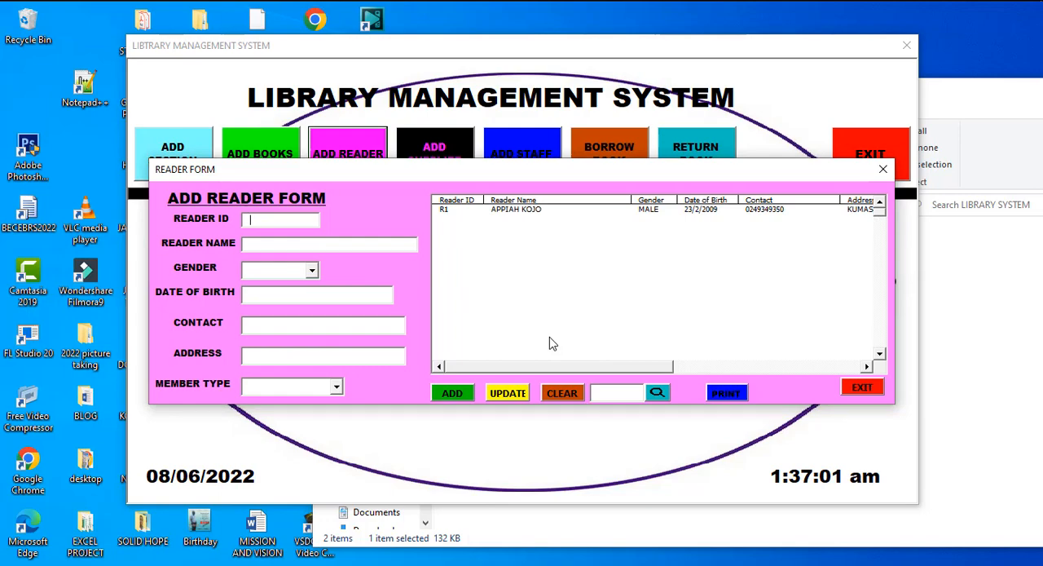
# Exit the reader form and examine the supplier and staff forms, including the available staff roles
pyautogui.click(857, 389)
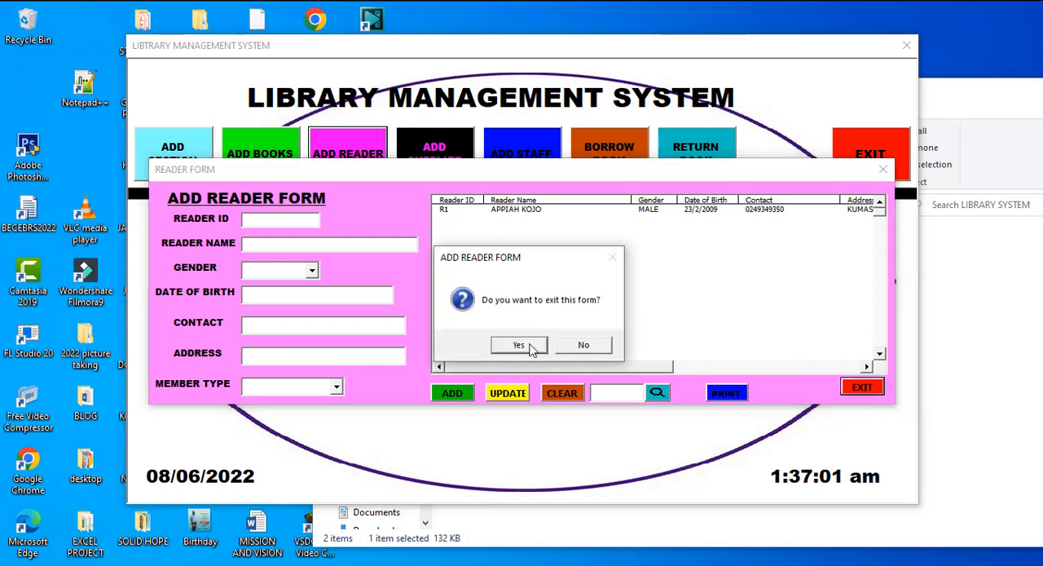
pyautogui.click(519, 345)
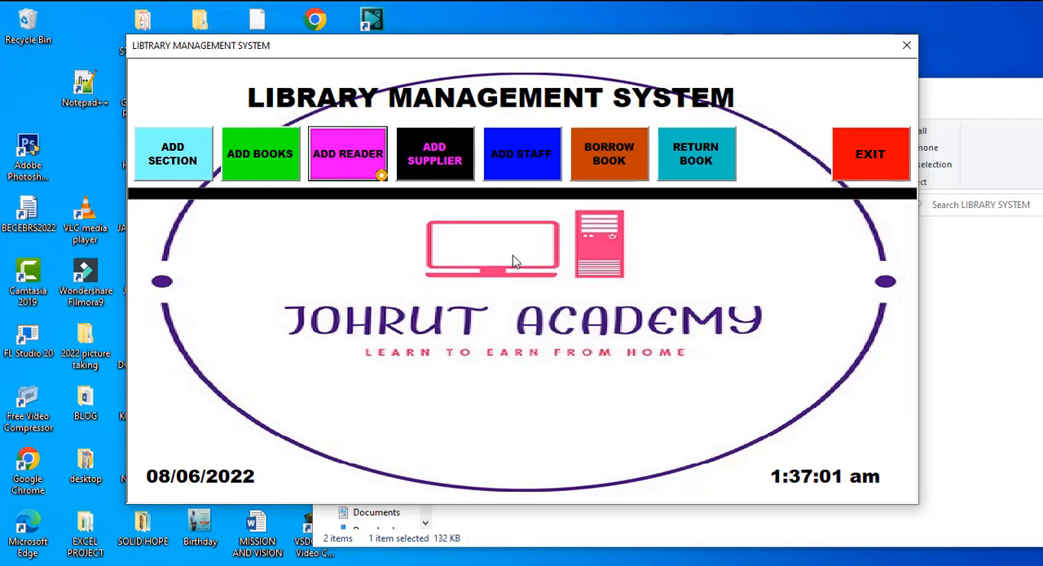
pyautogui.click(437, 162)
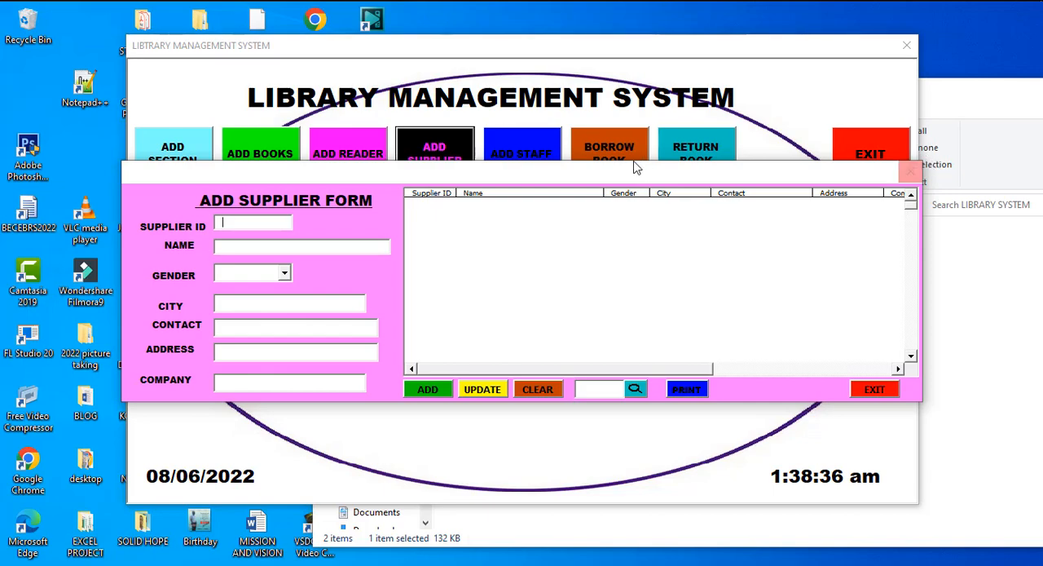
pyautogui.click(552, 165)
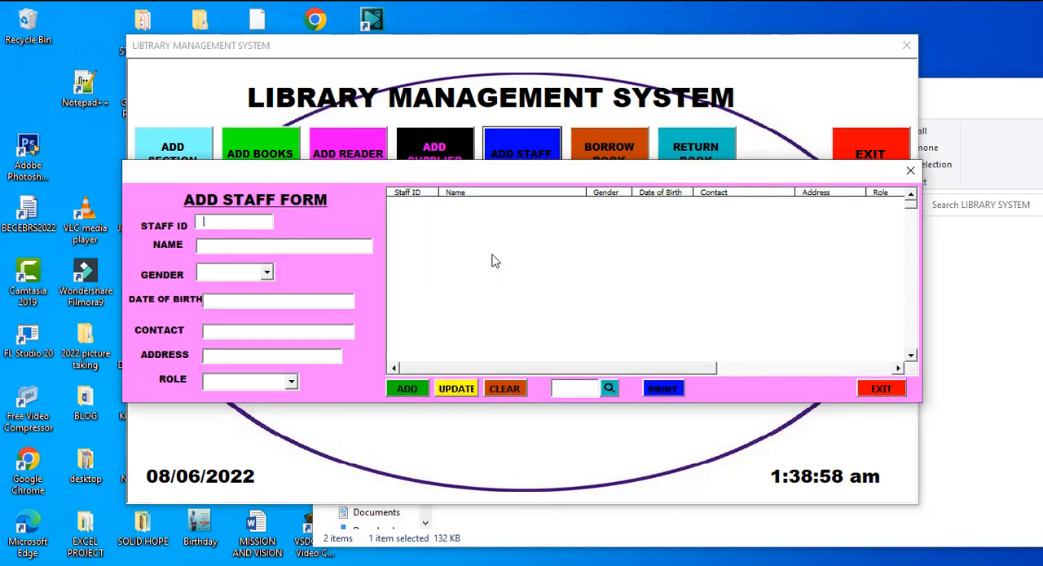
pyautogui.click(291, 383)
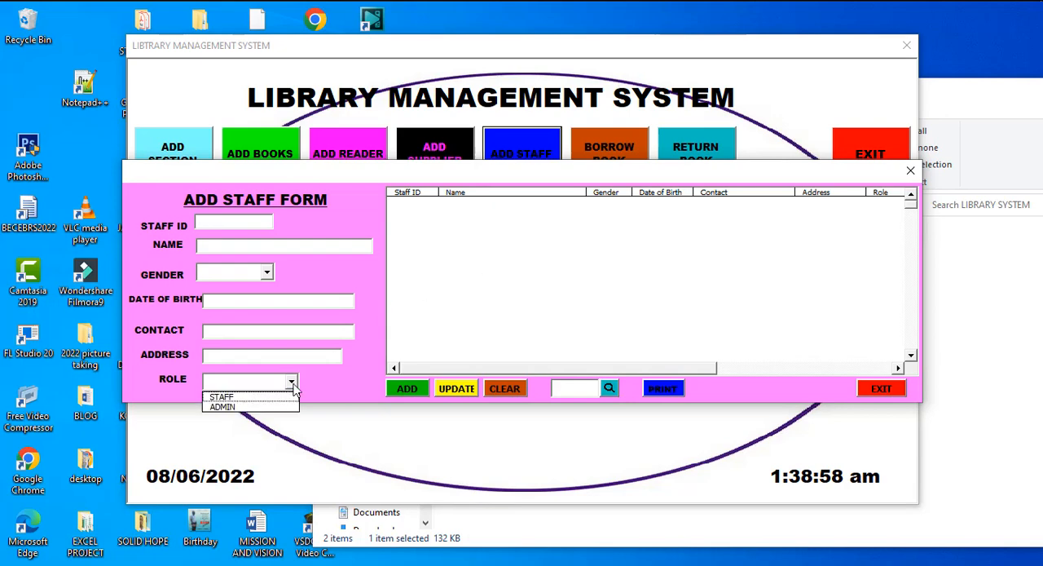
pyautogui.click(911, 171)
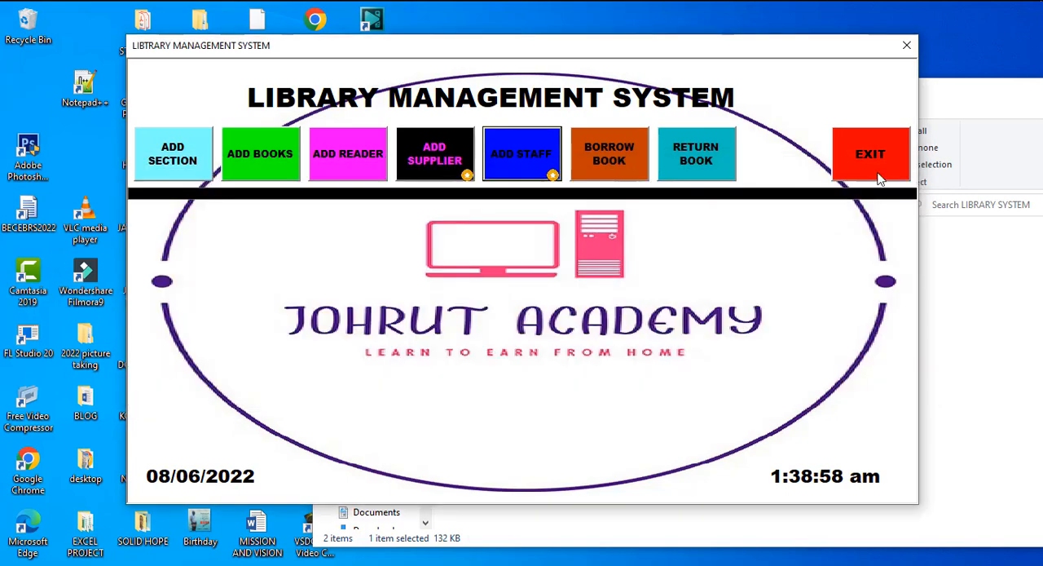
# Open the book borrowing form and retrieve the details of book BK1 and reader R1
pyautogui.click(602, 160)
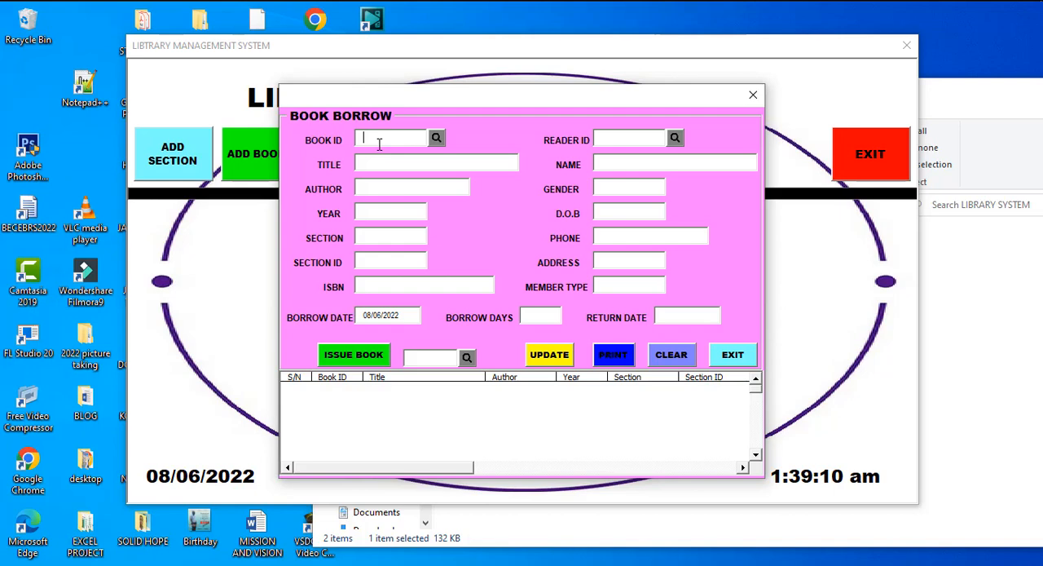
pyautogui.write('BK1')
pyautogui.click(435, 138)
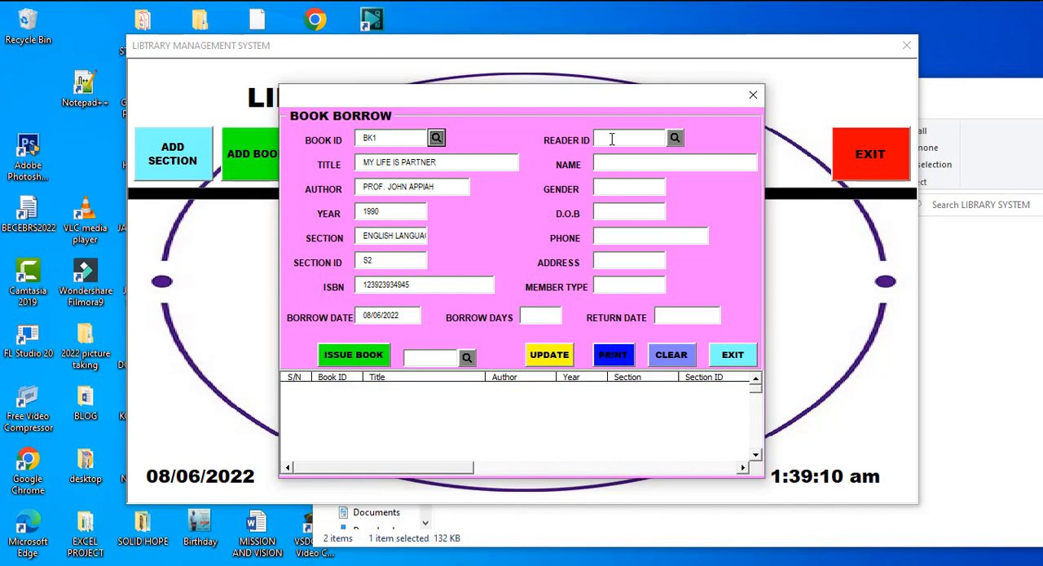
pyautogui.write('R1')
pyautogui.click(675, 138)
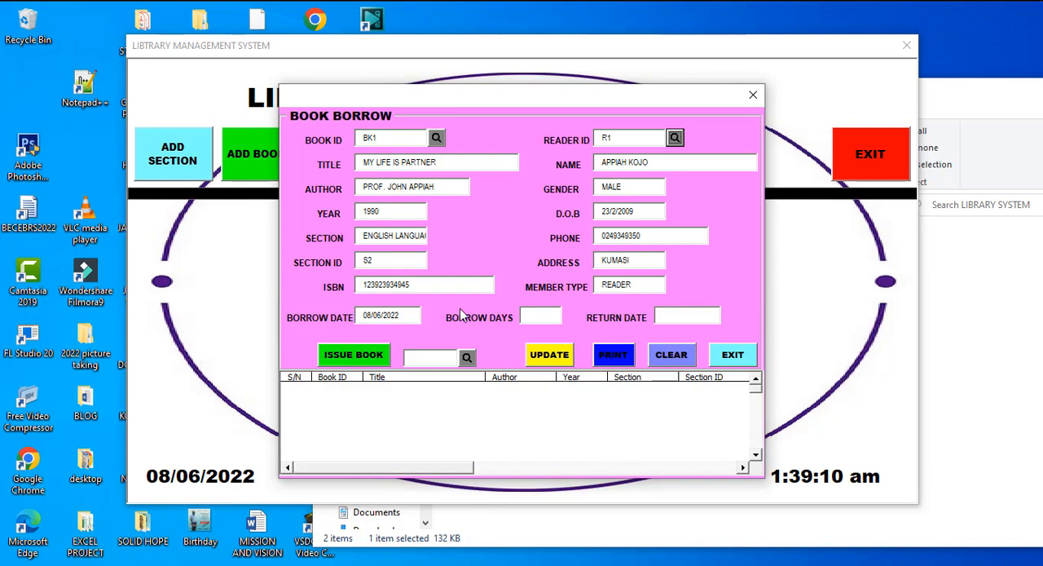
# Set the borrow days to 10 and issue the book to the reader
pyautogui.click(537, 315)
pyautogui.write('10')
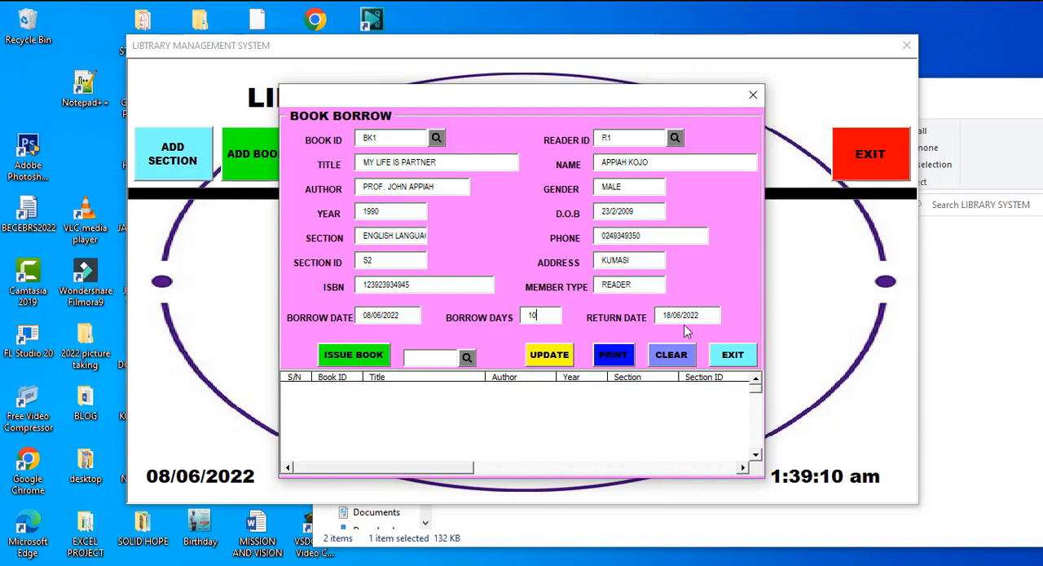
pyautogui.click(367, 358)
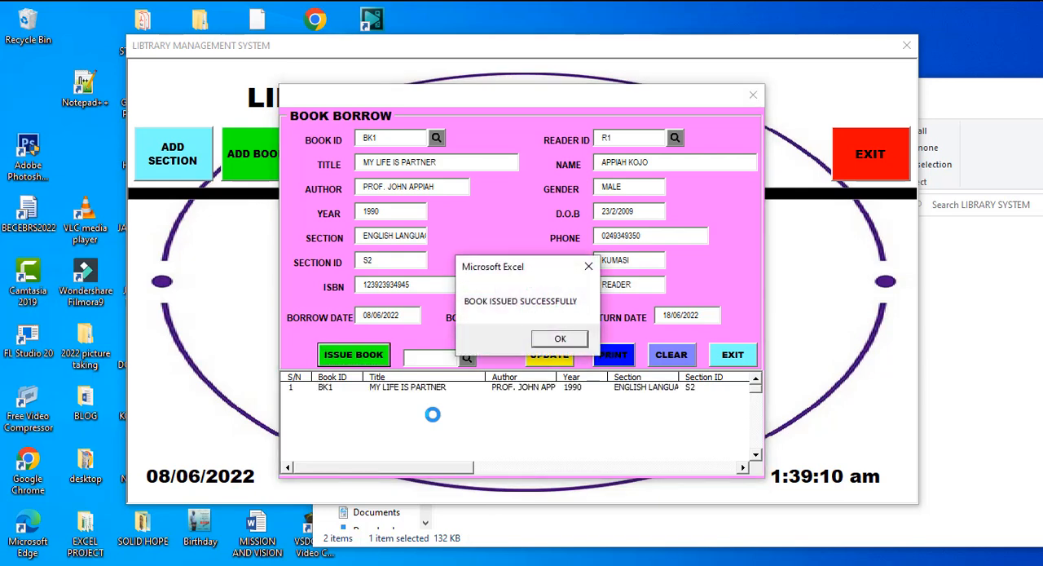
pyautogui.click(561, 340)
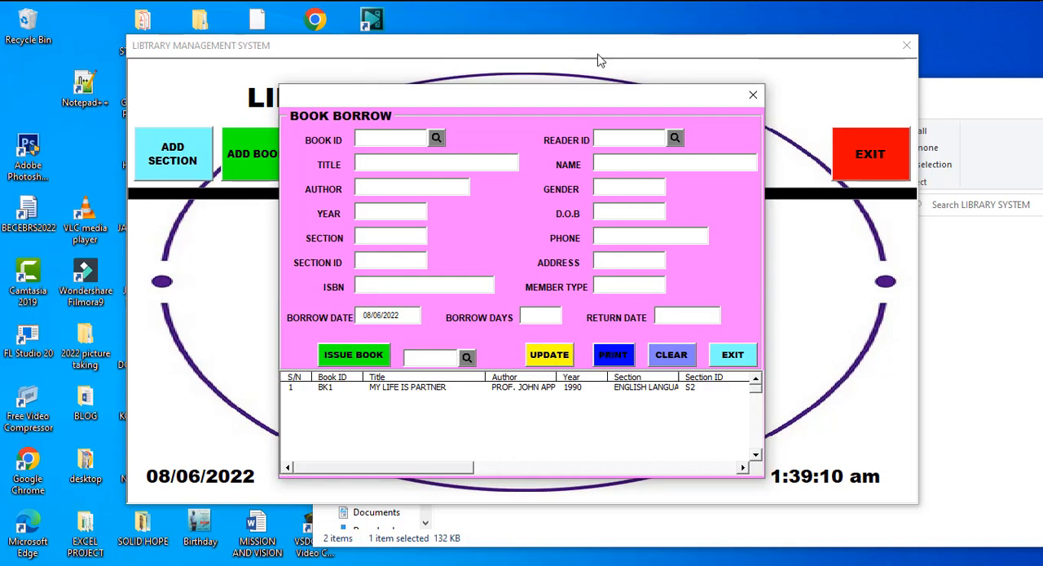
# Load the issued book's record from the borrow list, then clear and close the borrowing form
pyautogui.doubleClick(546, 387)
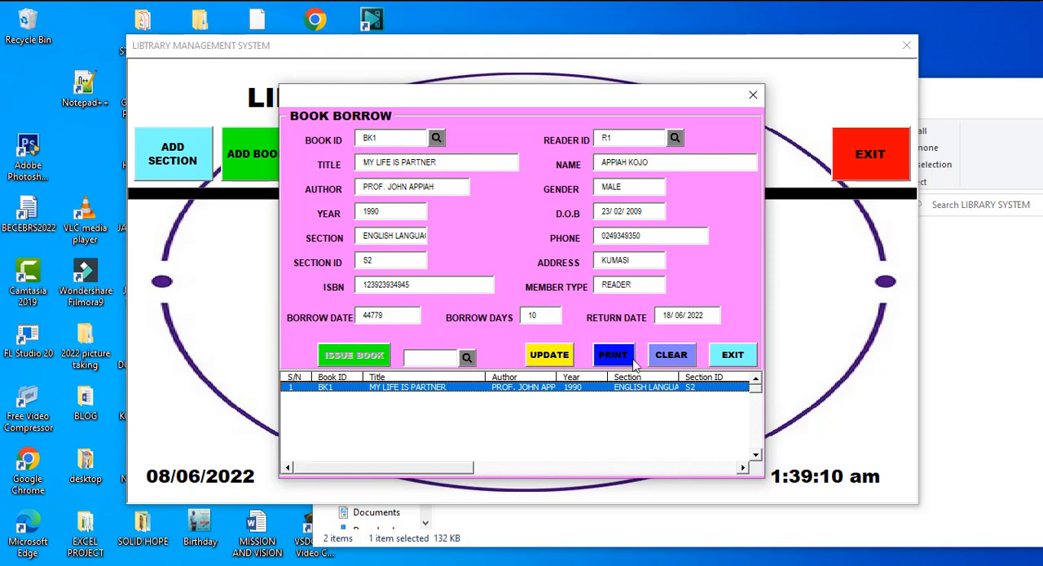
pyautogui.click(664, 357)
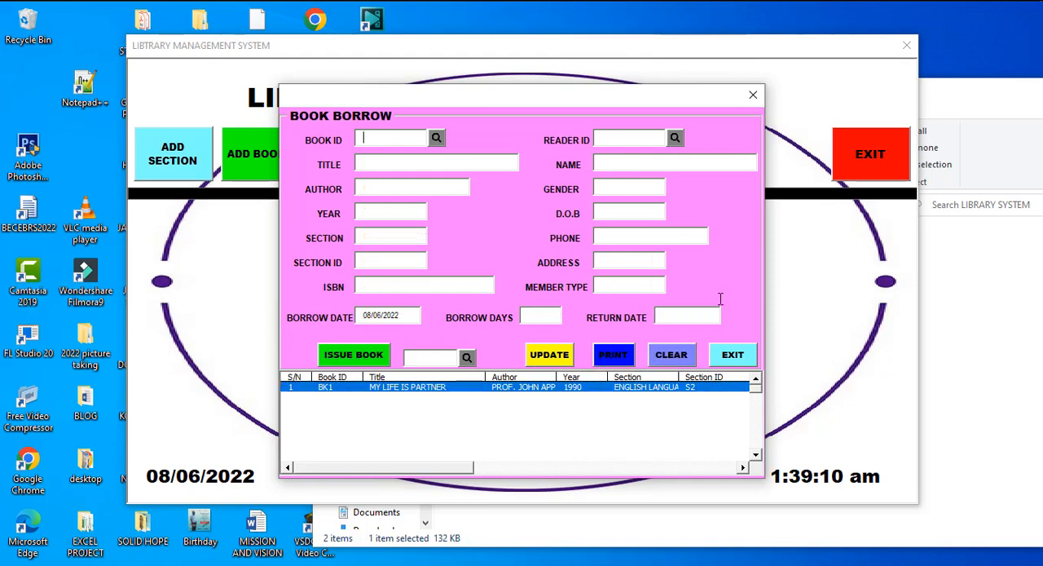
pyautogui.click(754, 99)
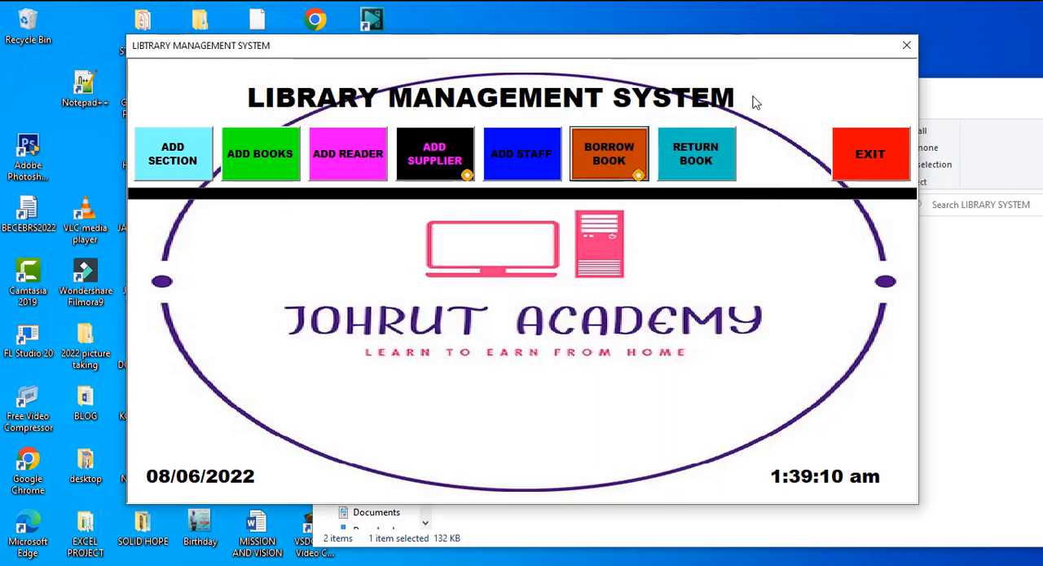
# Look up borrowed book BK1 in the book return form and receive it back
pyautogui.click(690, 158)
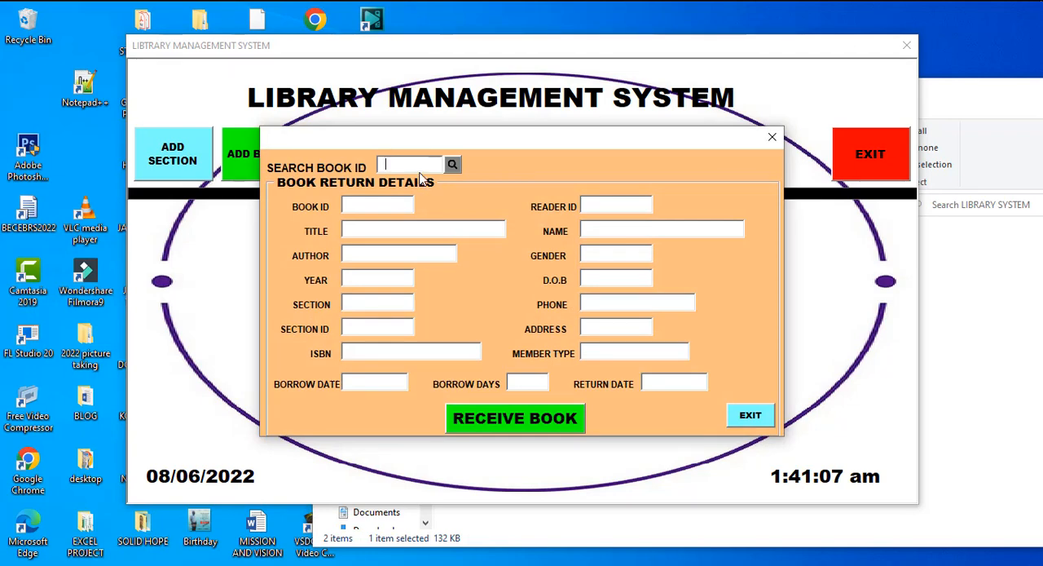
pyautogui.write('BK1')
pyautogui.click(453, 164)
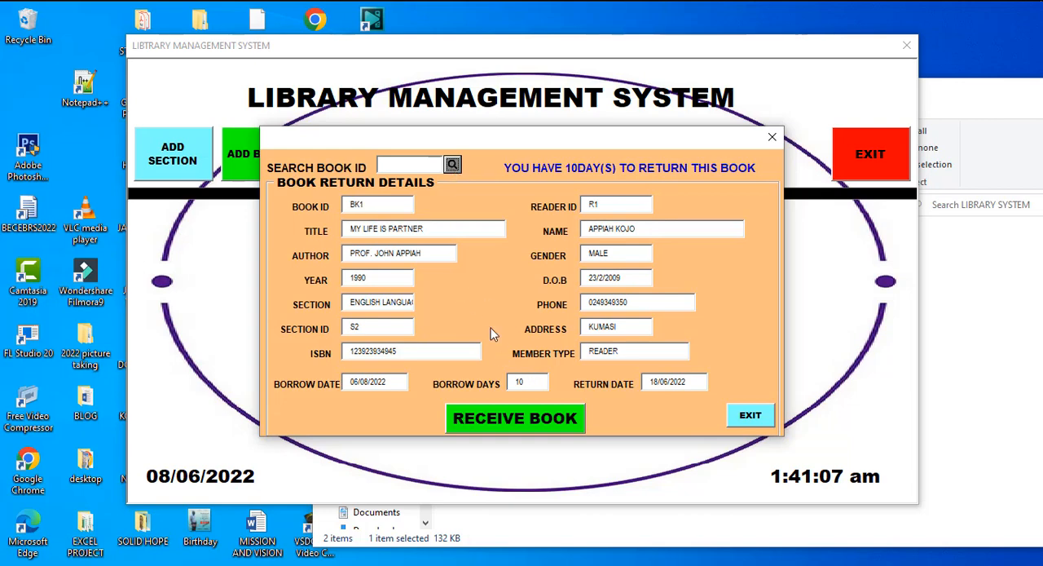
pyautogui.click(514, 425)
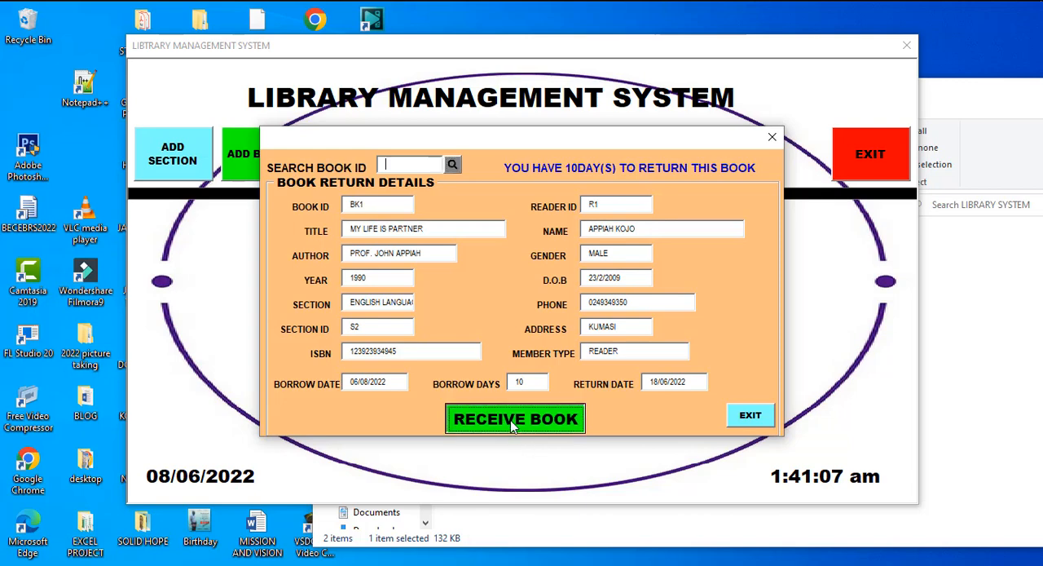
pyautogui.click(513, 426)
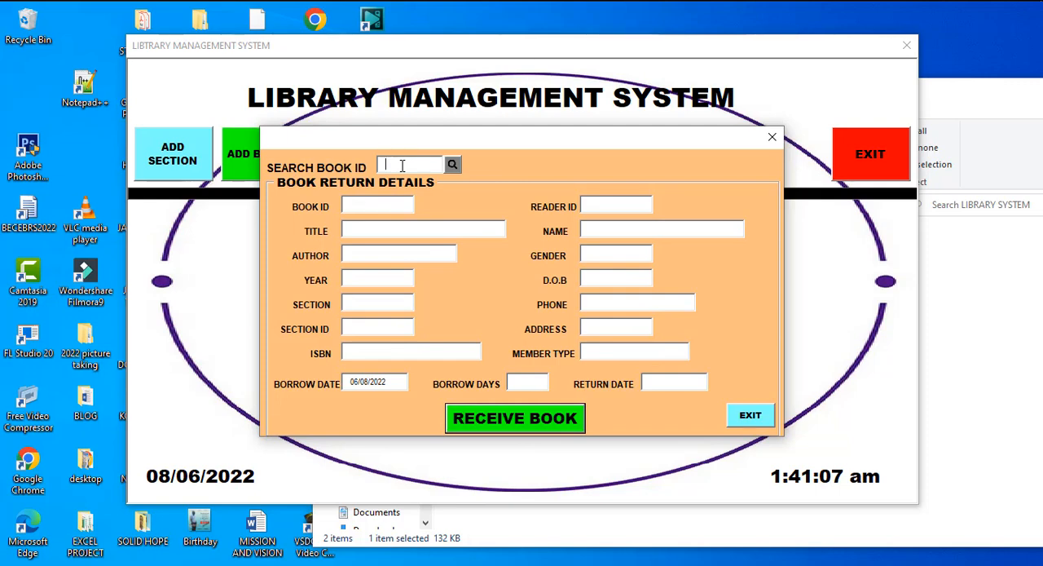
# Search the return form for book BK1 again and end the running macro
pyautogui.write('BK1')
pyautogui.click(453, 165)
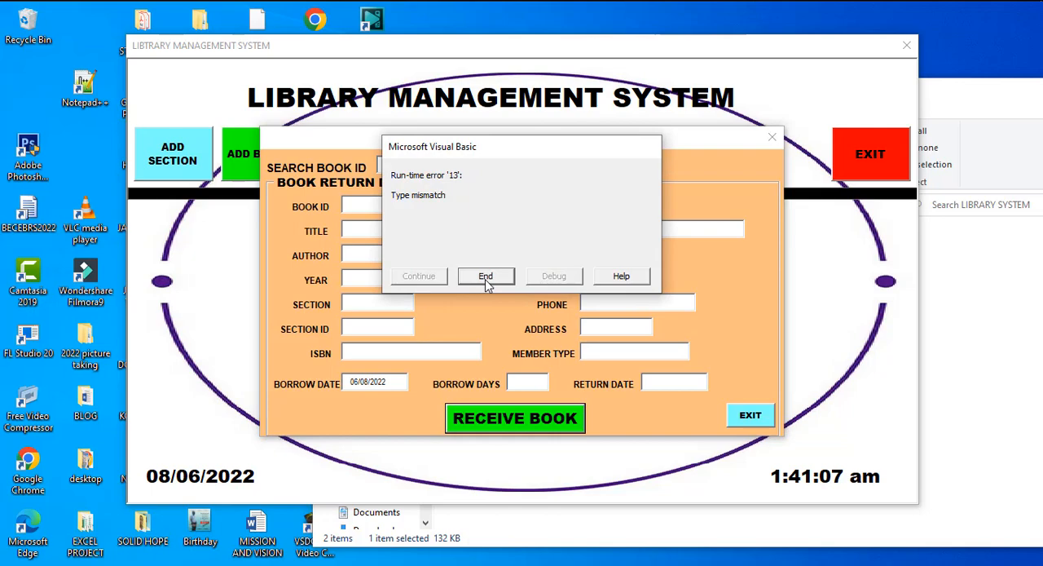
pyautogui.click(485, 277)
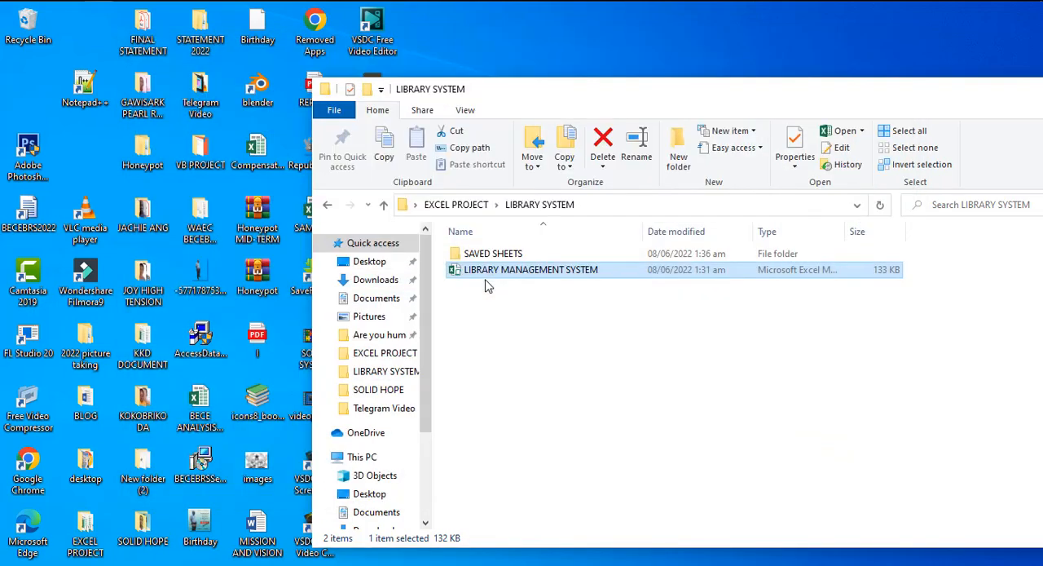